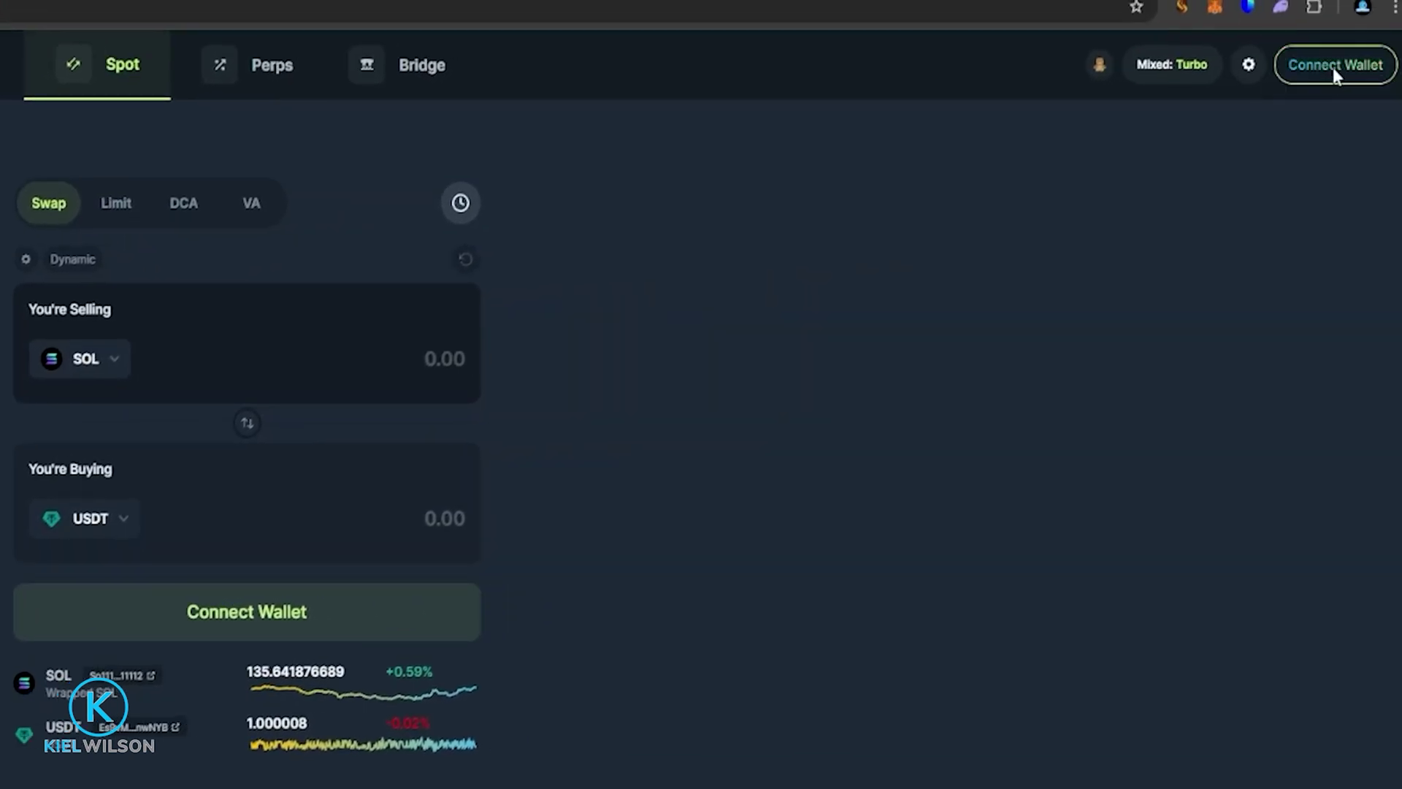
# Connect the Phantom wallet to the exchange, checking the other supported wallets first.
pyautogui.click(1332, 66)
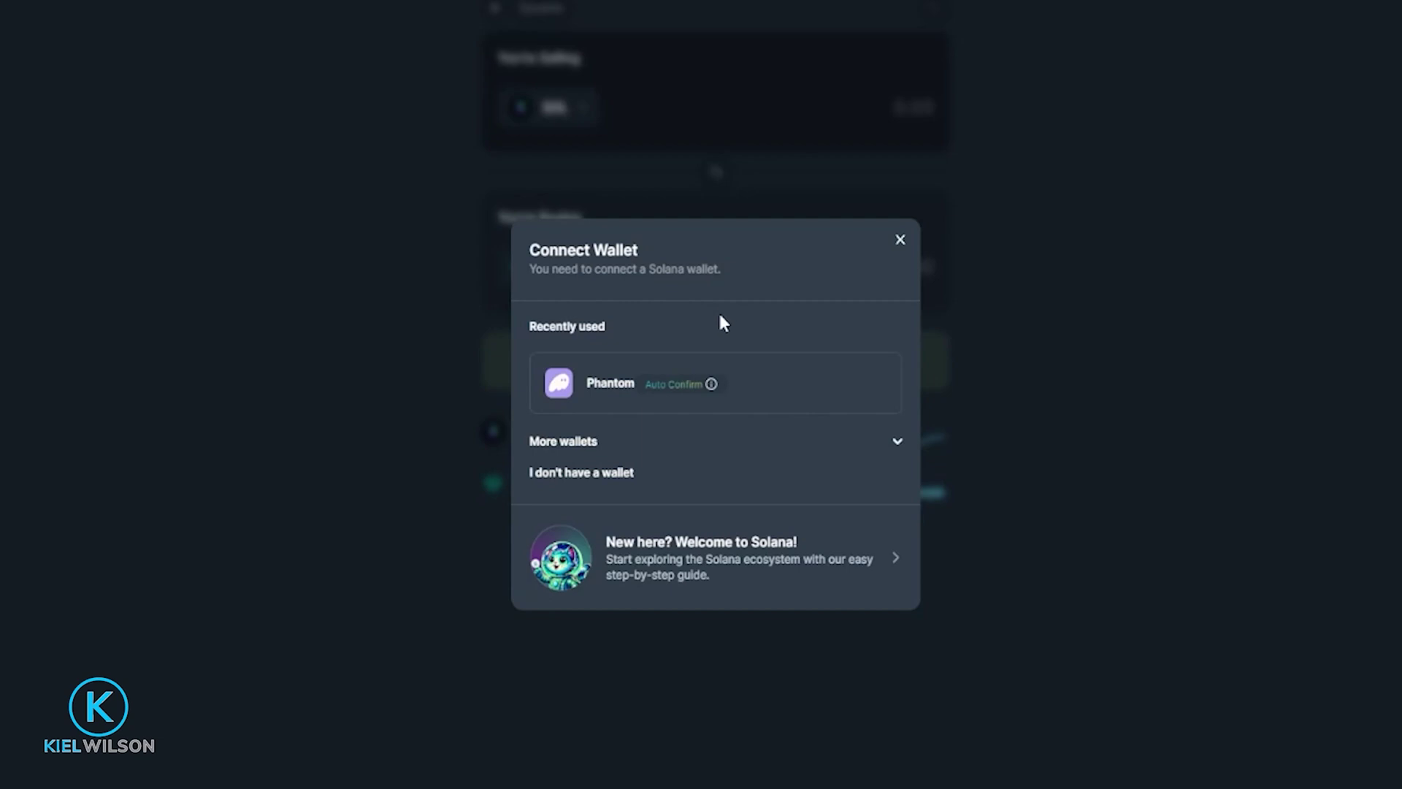
pyautogui.click(563, 442)
pyautogui.scroll(-2, 724, 421)
pyautogui.scroll(-5, 724, 421)
pyautogui.scroll(5, 741, 387)
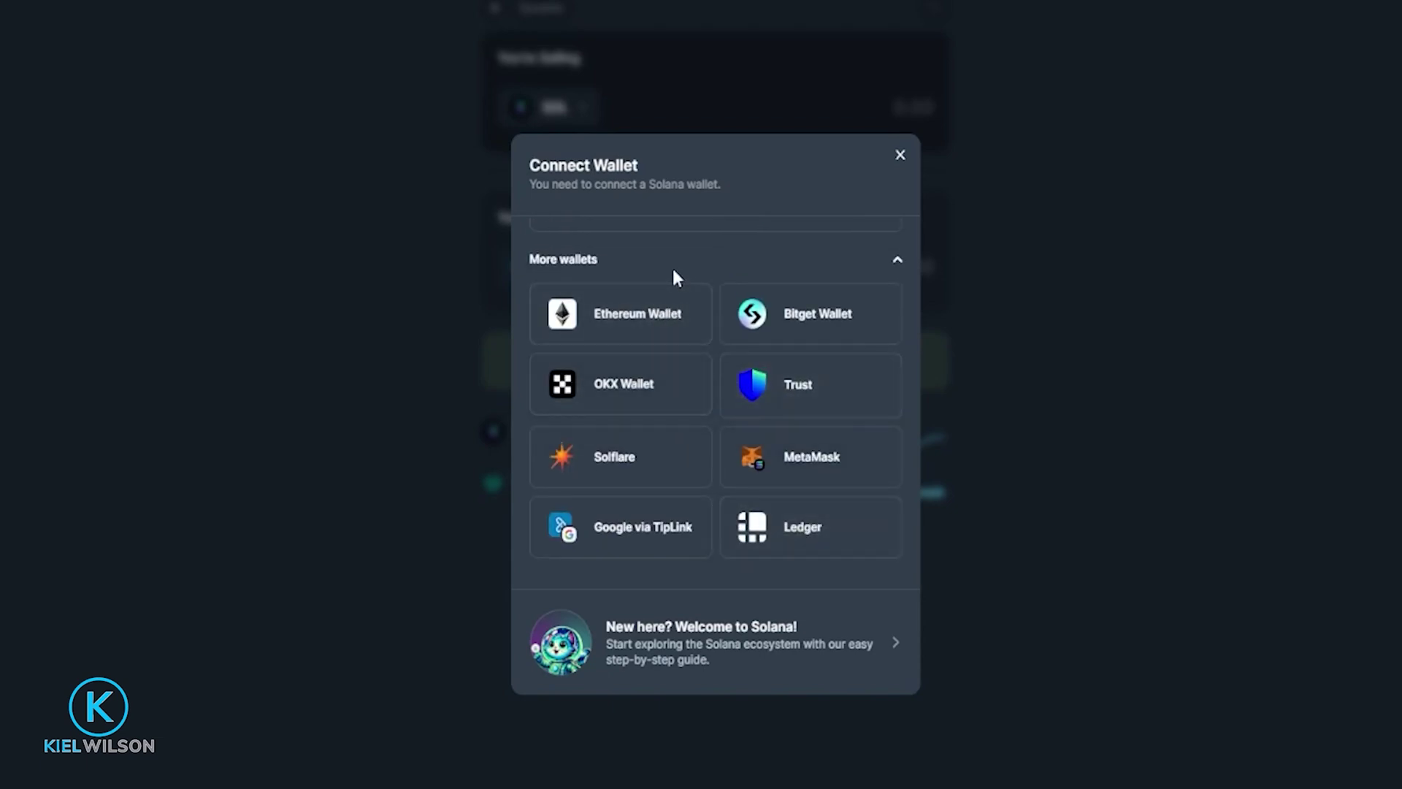
pyautogui.scroll(2, 673, 275)
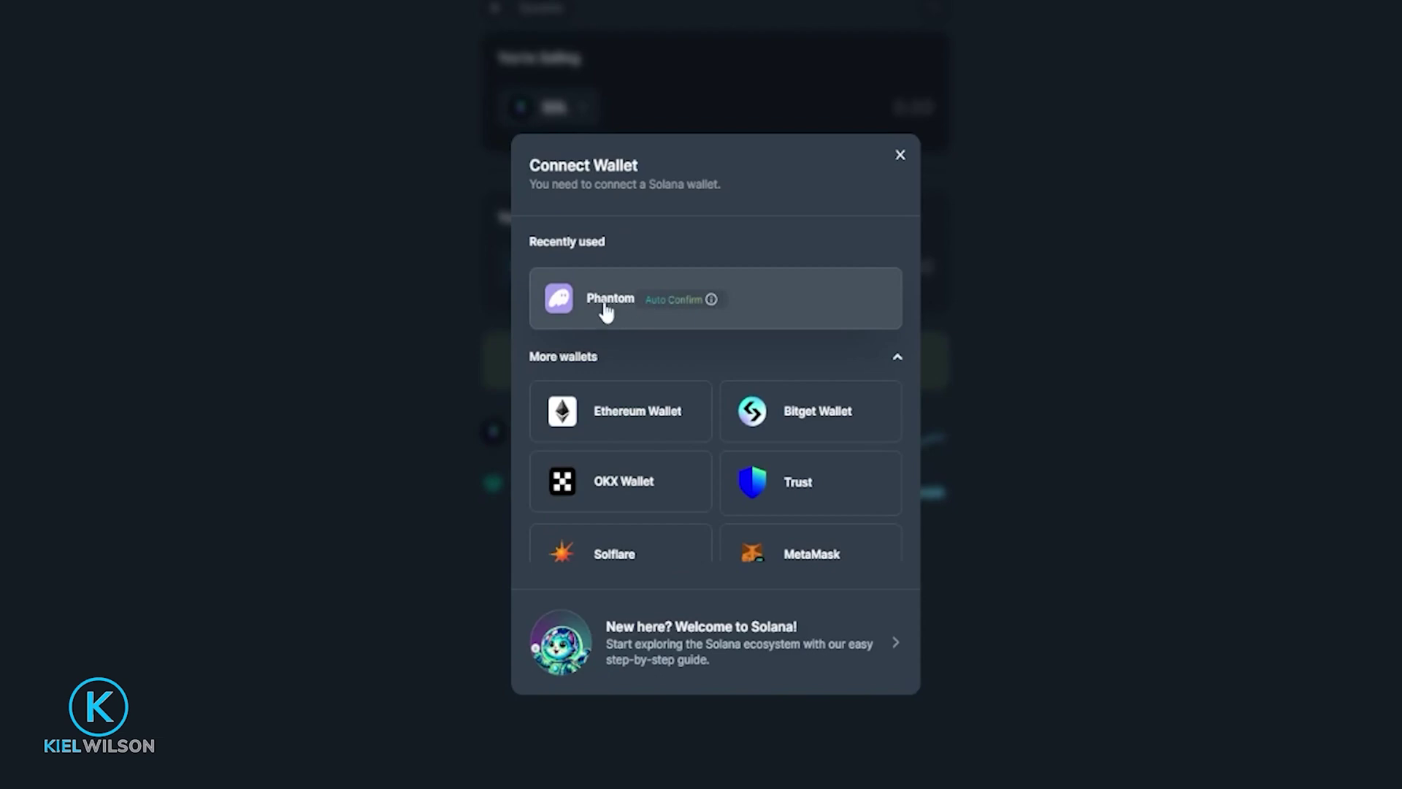
pyautogui.click(605, 299)
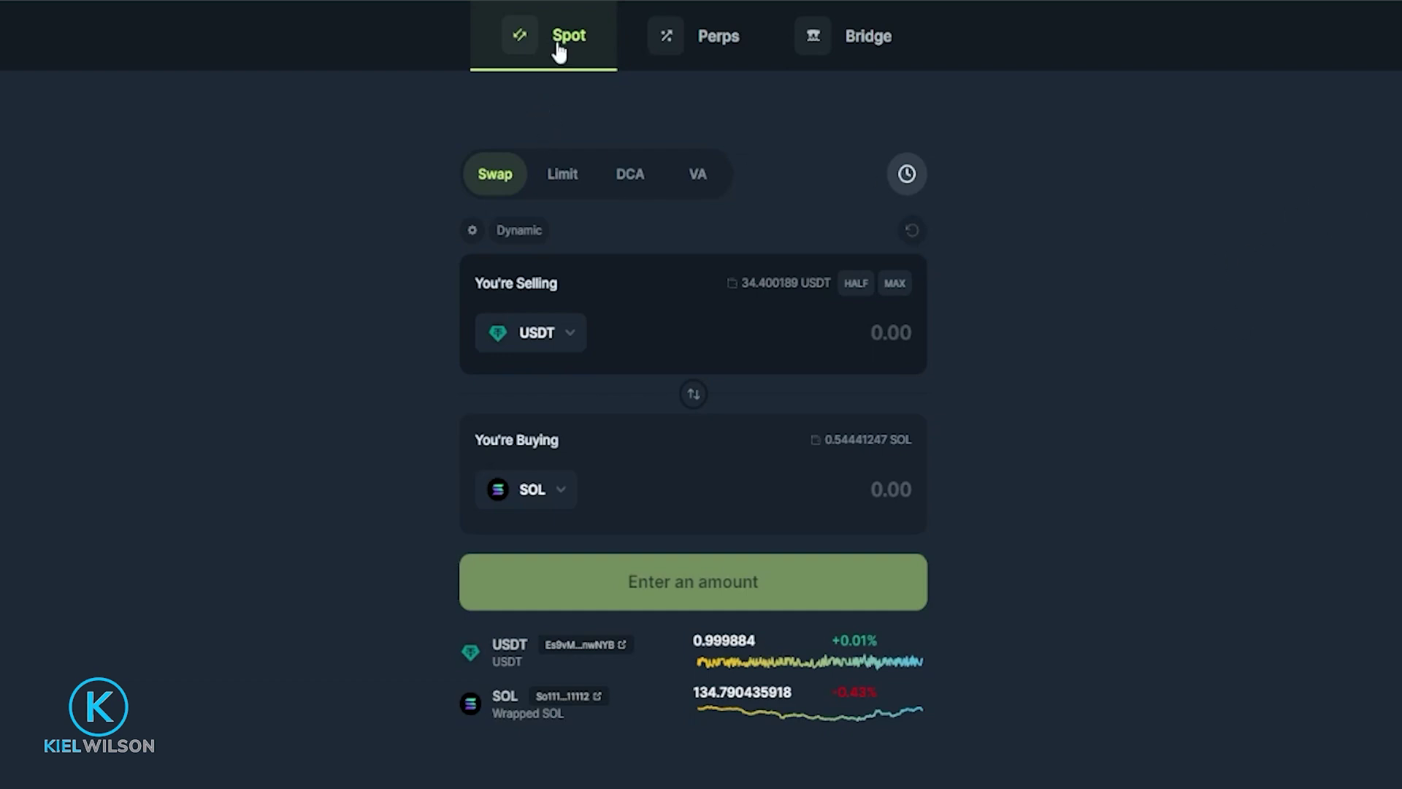
# Switch to DCA trading and choose USDT as the token to allocate.
pyautogui.click(624, 178)
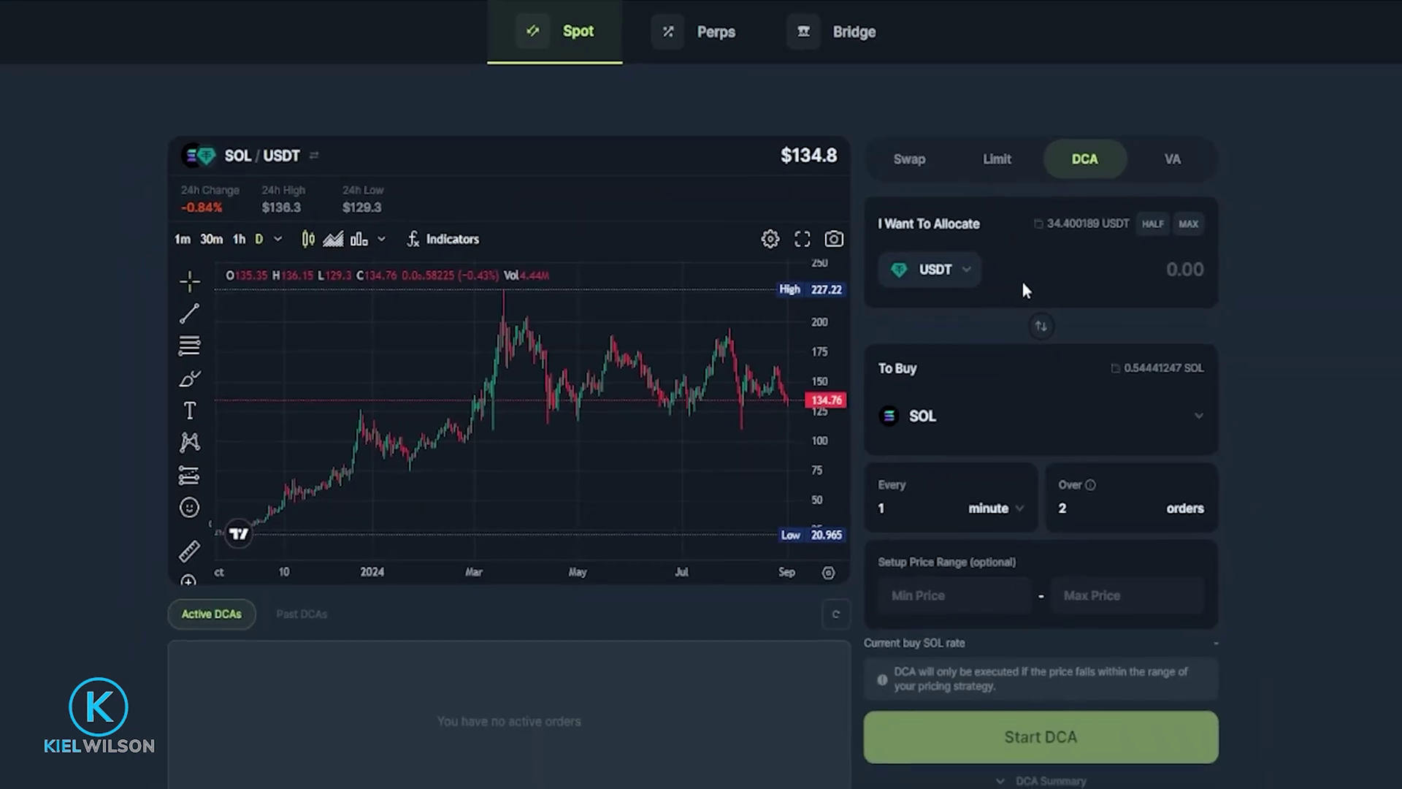
pyautogui.click(924, 265)
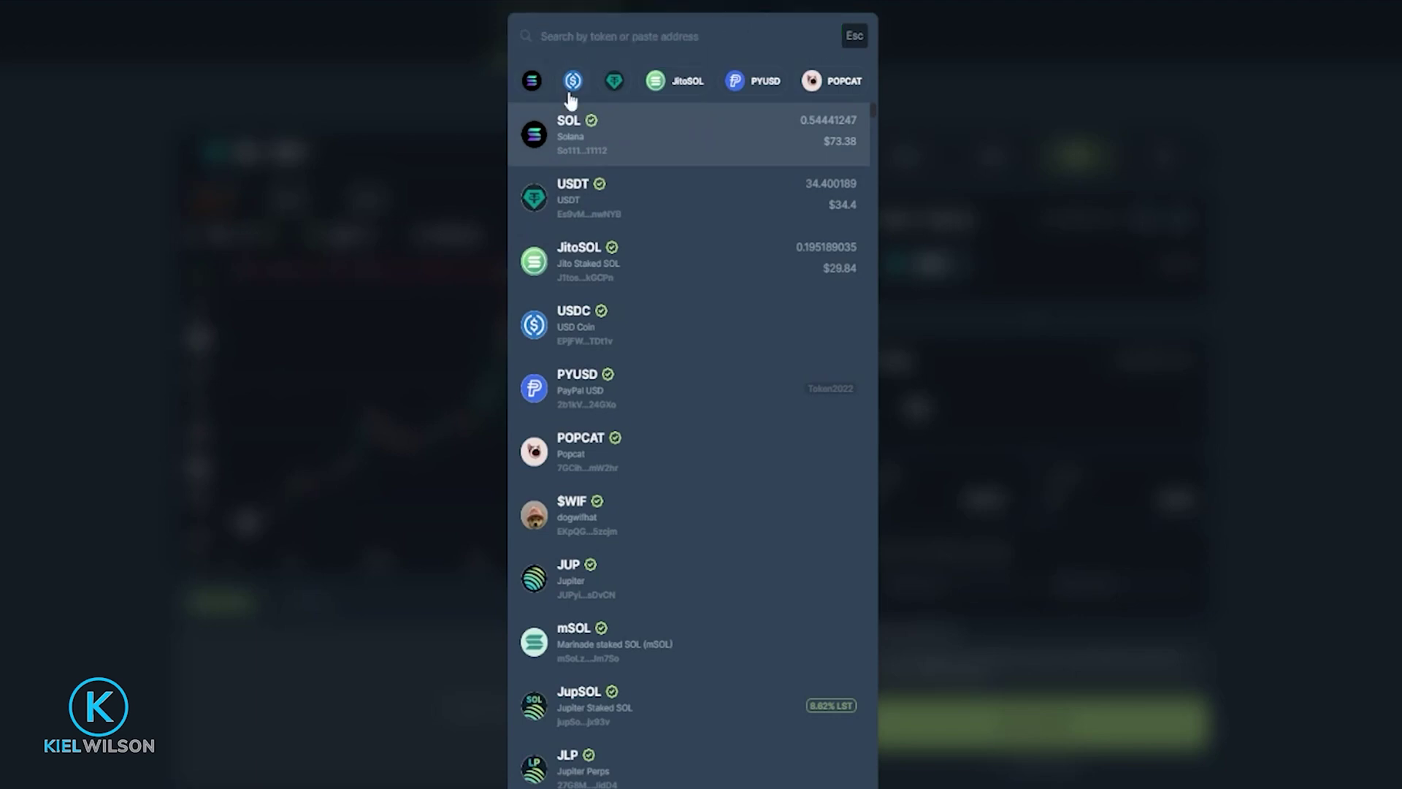
pyautogui.click(705, 202)
pyautogui.moveTo(875, 219); pyautogui.dragTo(975, 220)
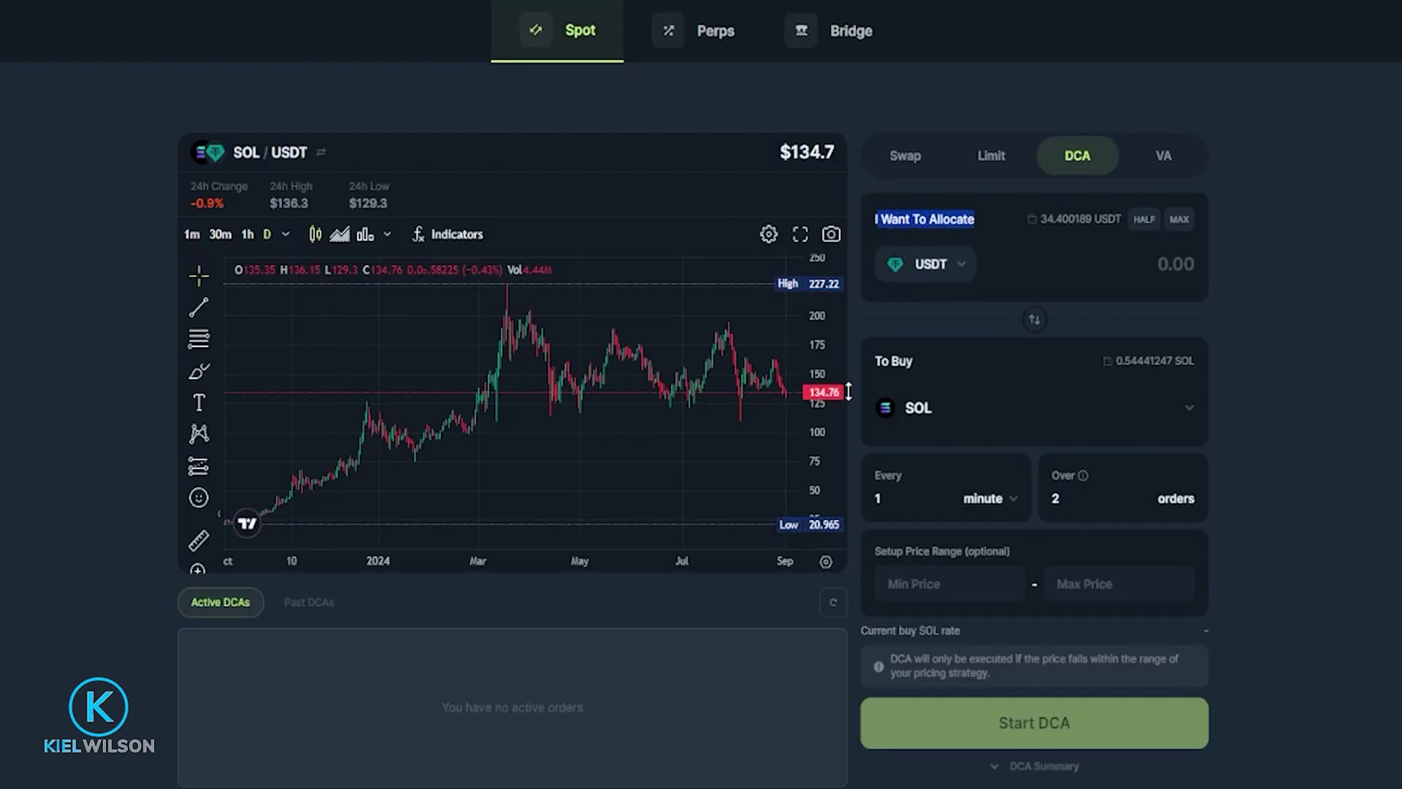
# Look through the list of tokens available to buy and choose SOL.
pyautogui.click(918, 410)
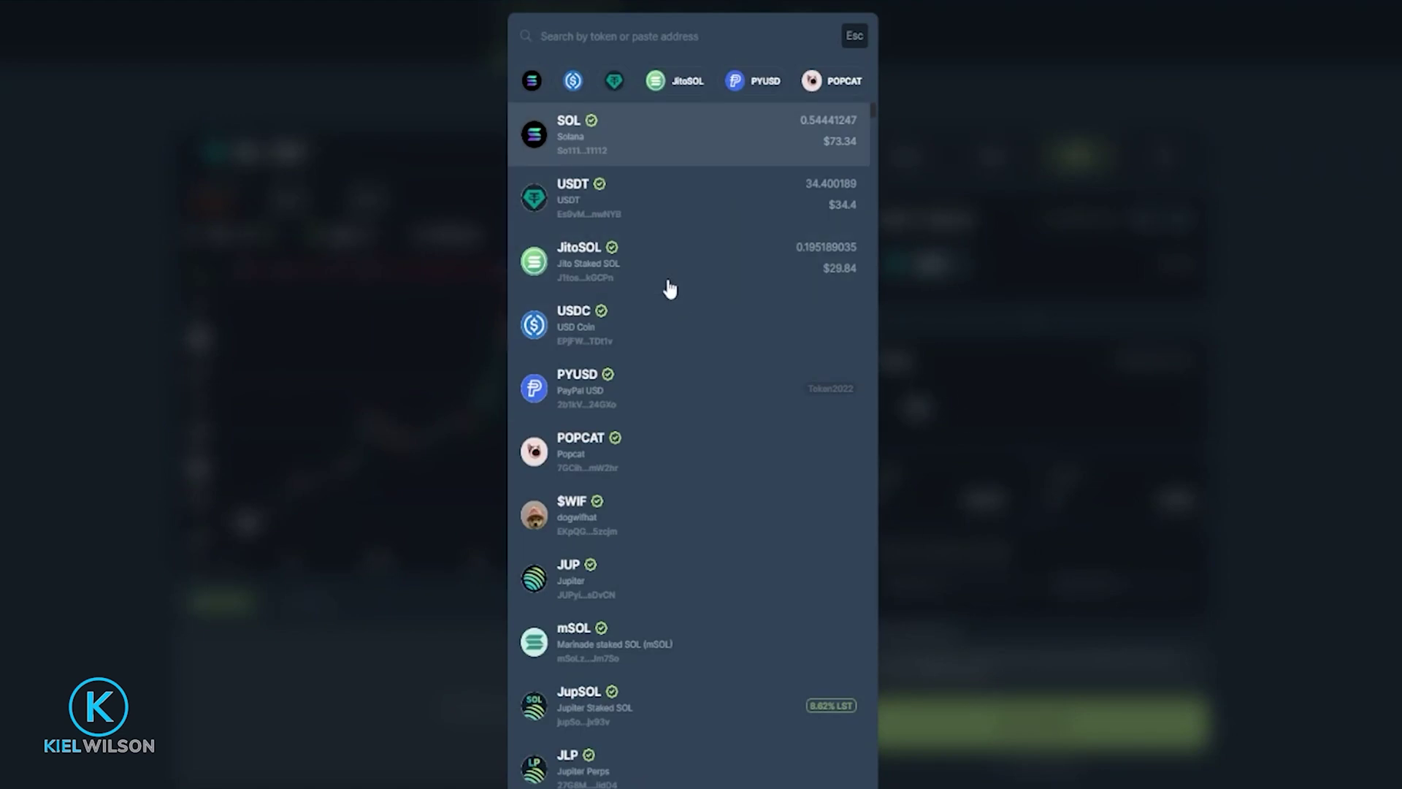
pyautogui.scroll(-5, 690, 360)
pyautogui.scroll(-10, 679, 353)
pyautogui.scroll(15, 660, 314)
pyautogui.click(654, 141)
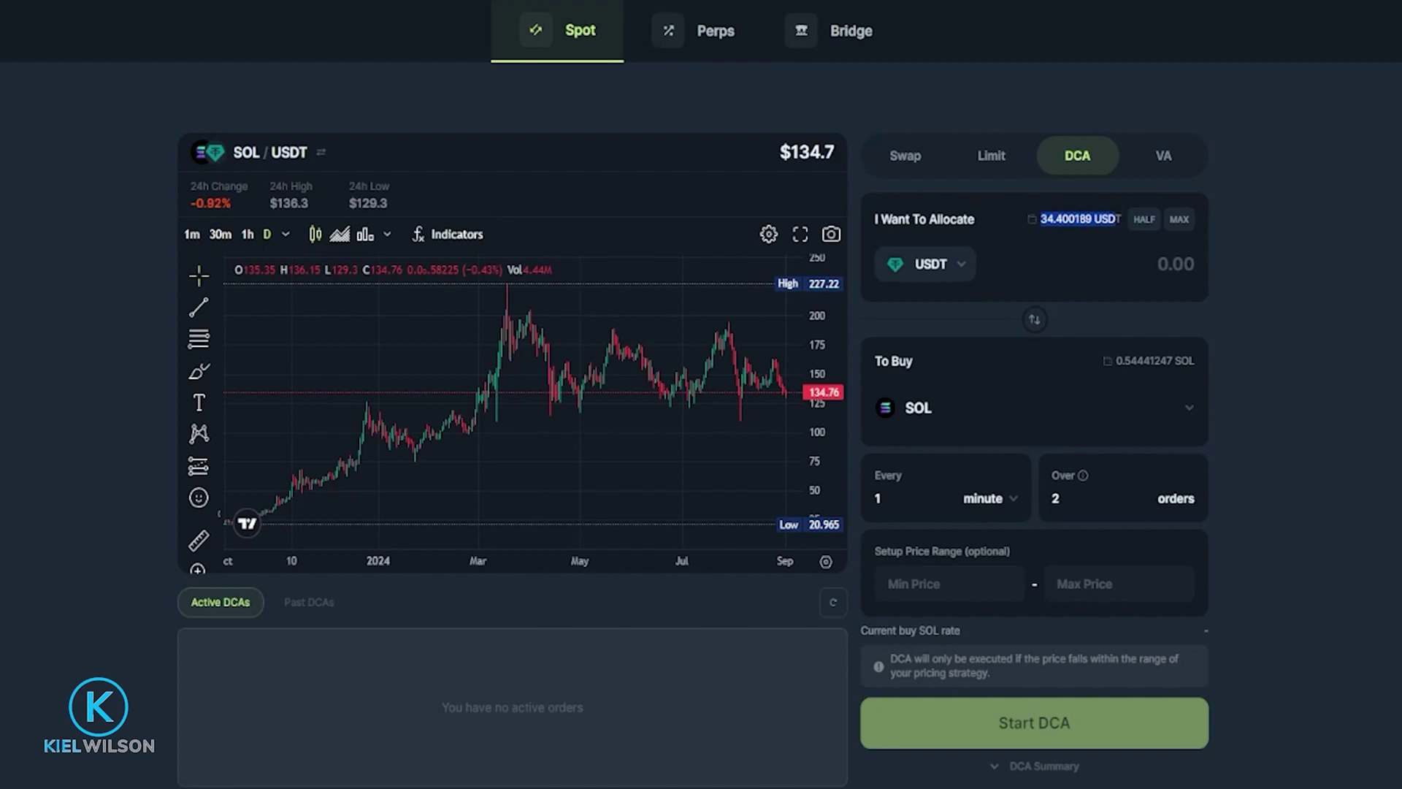
# Allocate 30 USDT to the DCA and set its interval to every 1 day.
pyautogui.click(1092, 256)
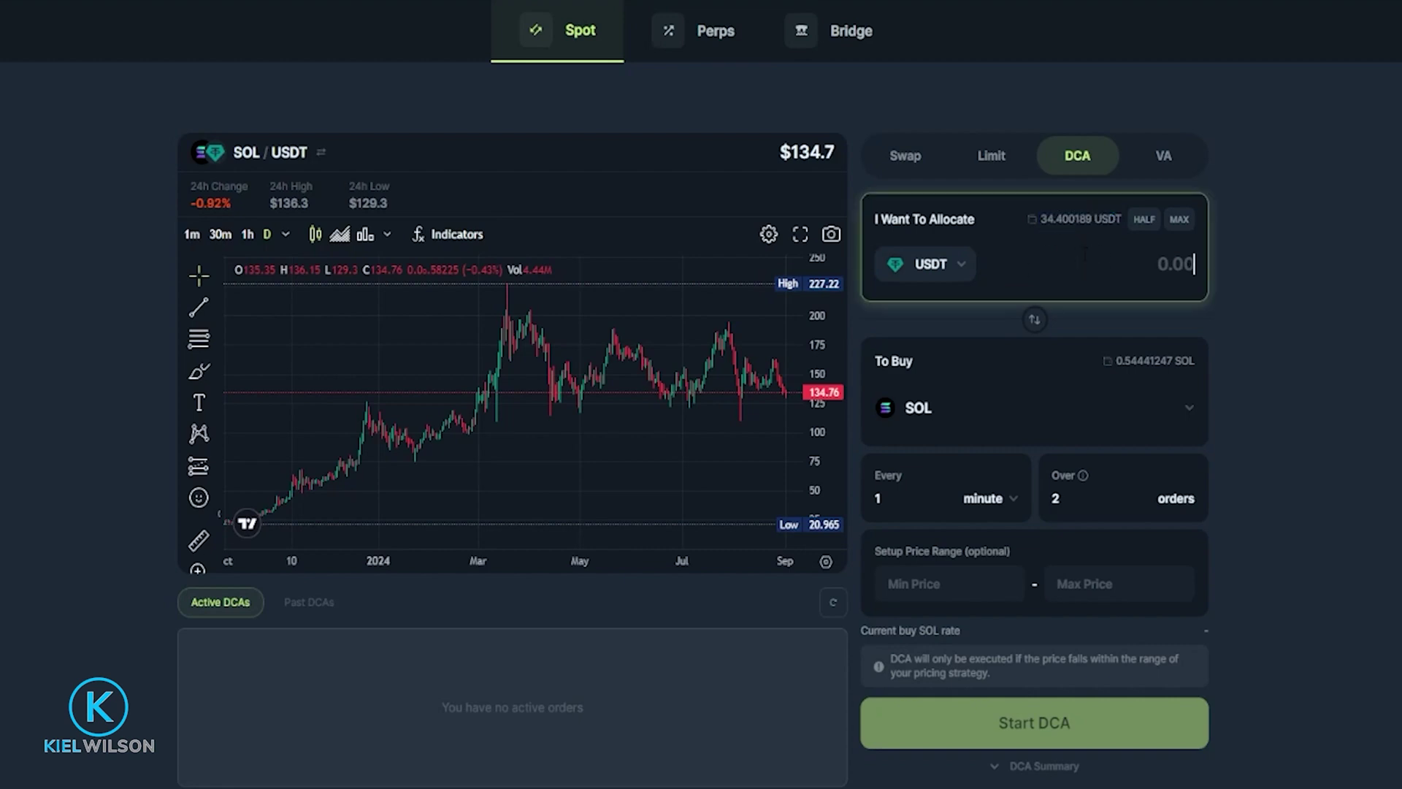
pyautogui.write('30')
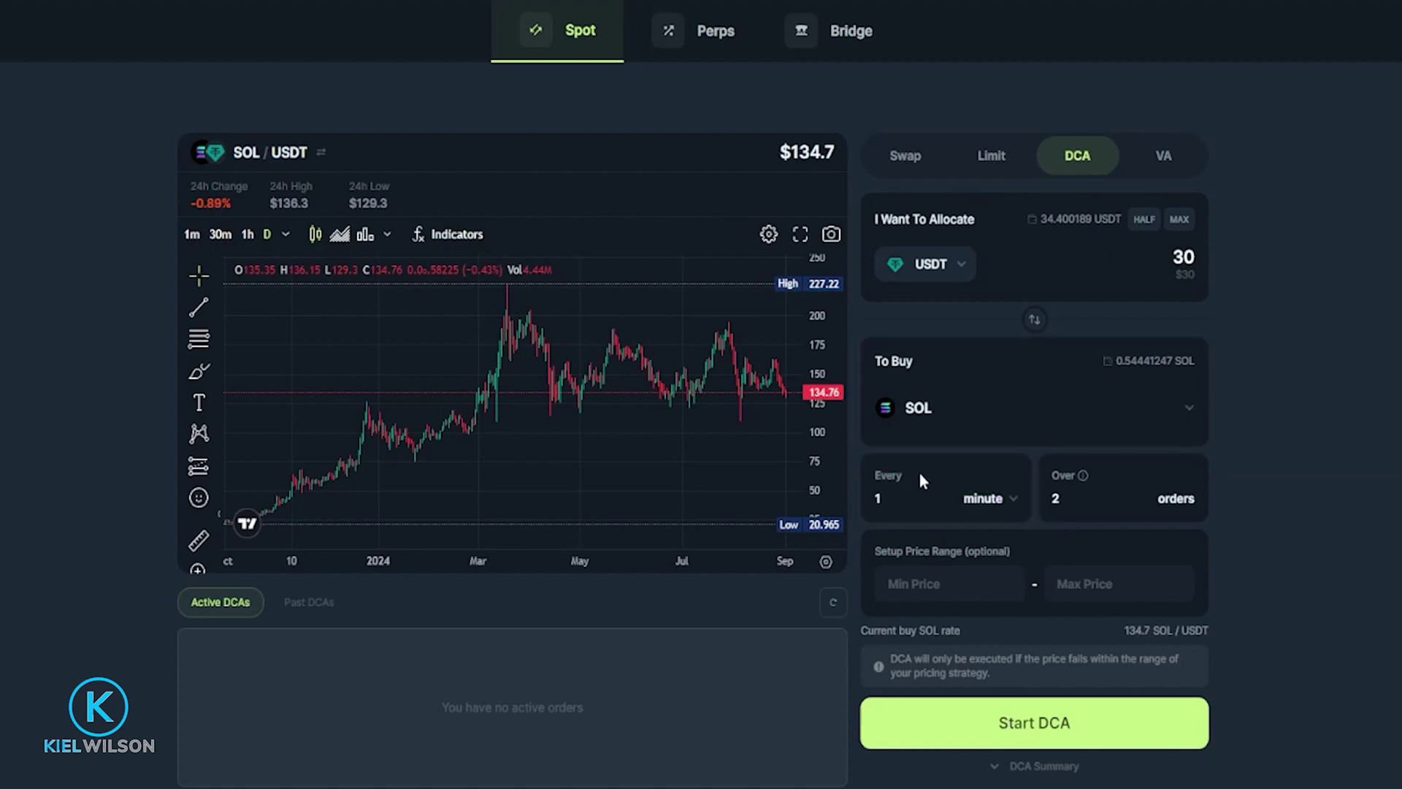
pyautogui.click(984, 502)
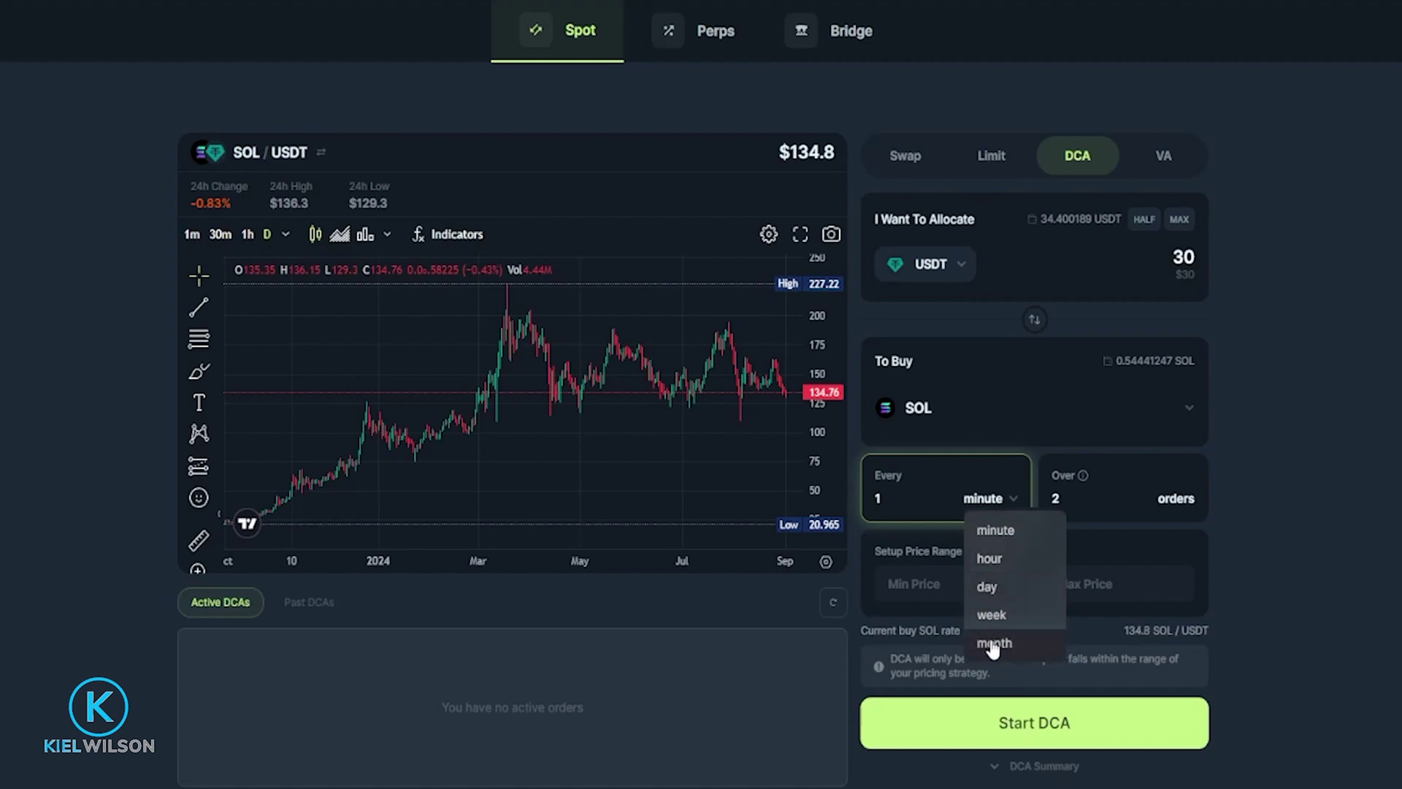
pyautogui.click(1011, 586)
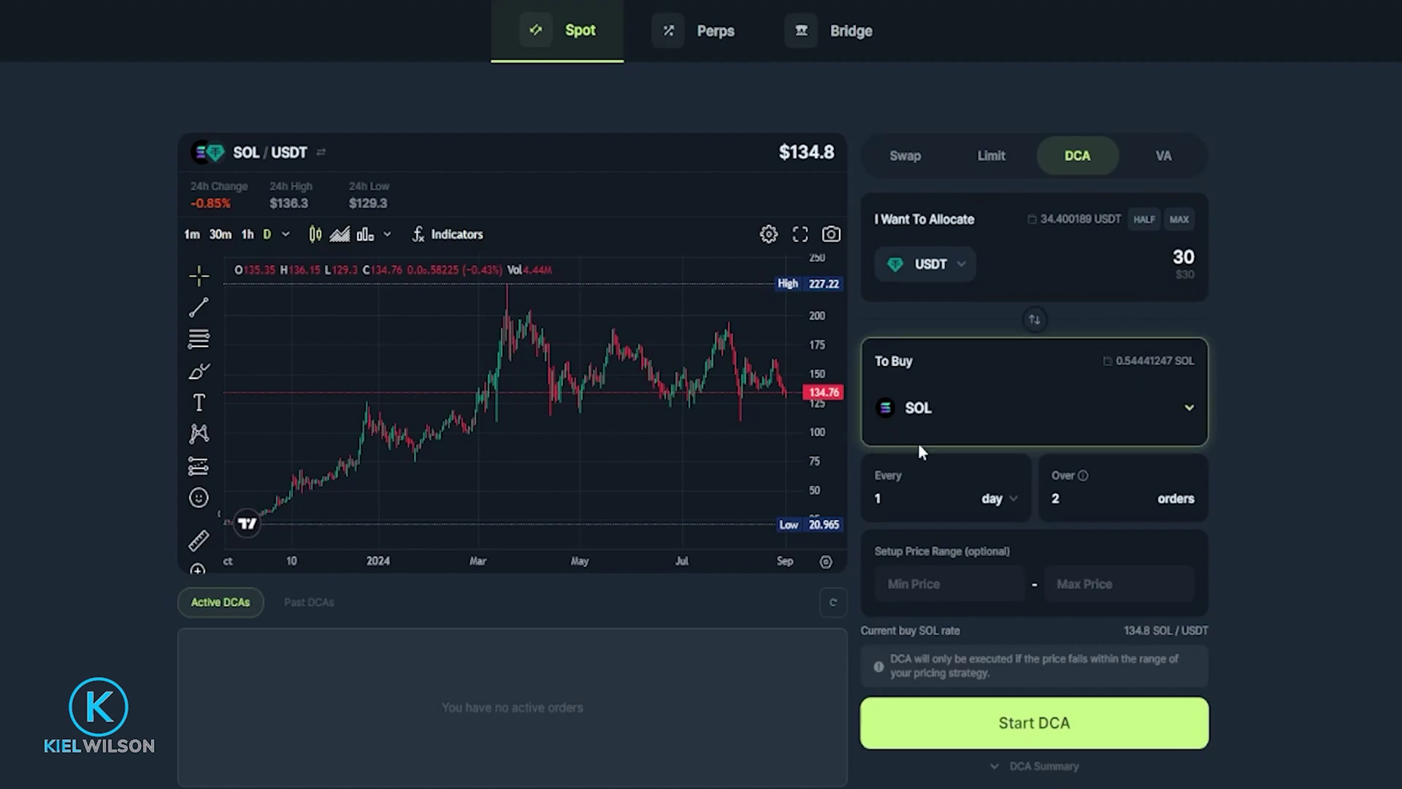
# Set the number of DCA orders to 3.
pyautogui.click(1080, 498)
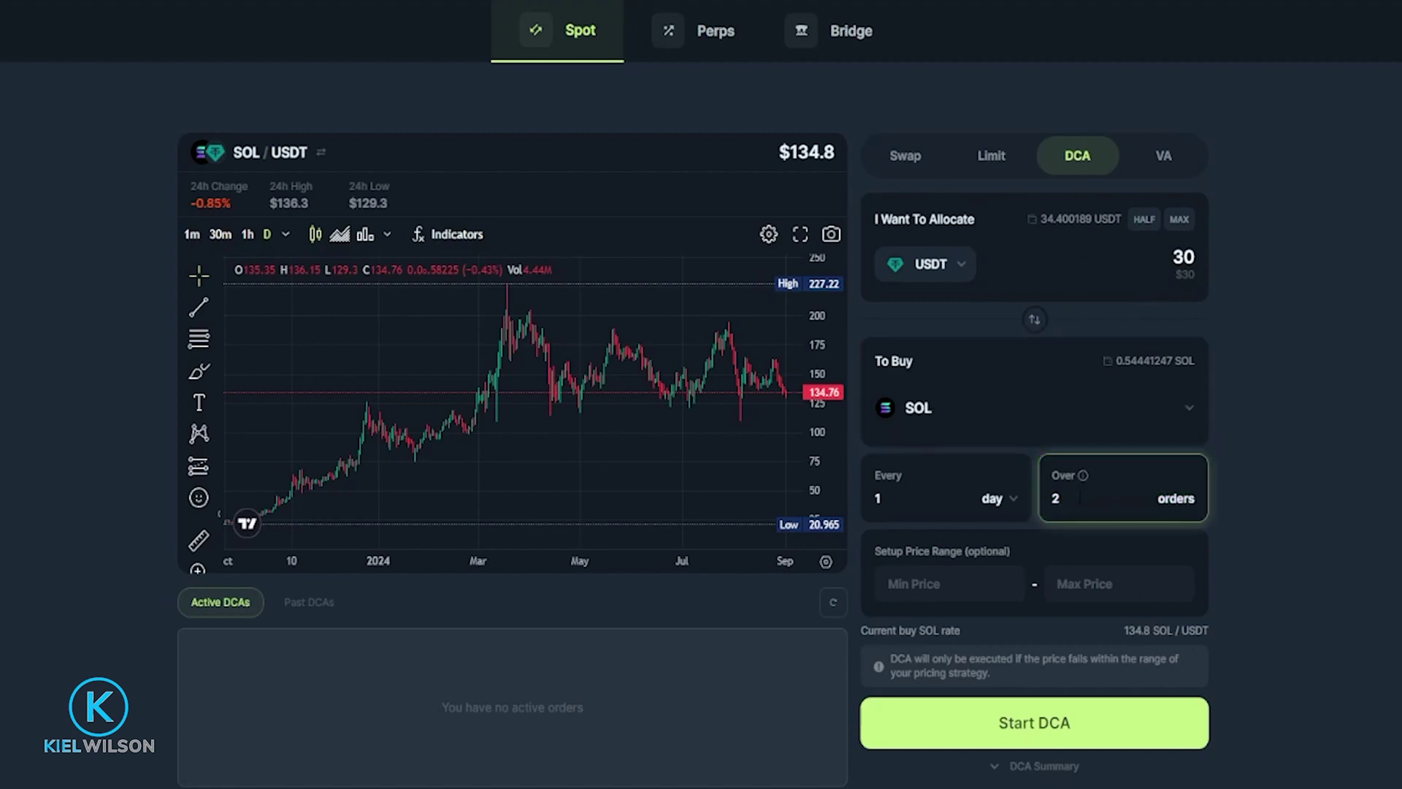
pyautogui.press('BackSpace')
pyautogui.write('3')
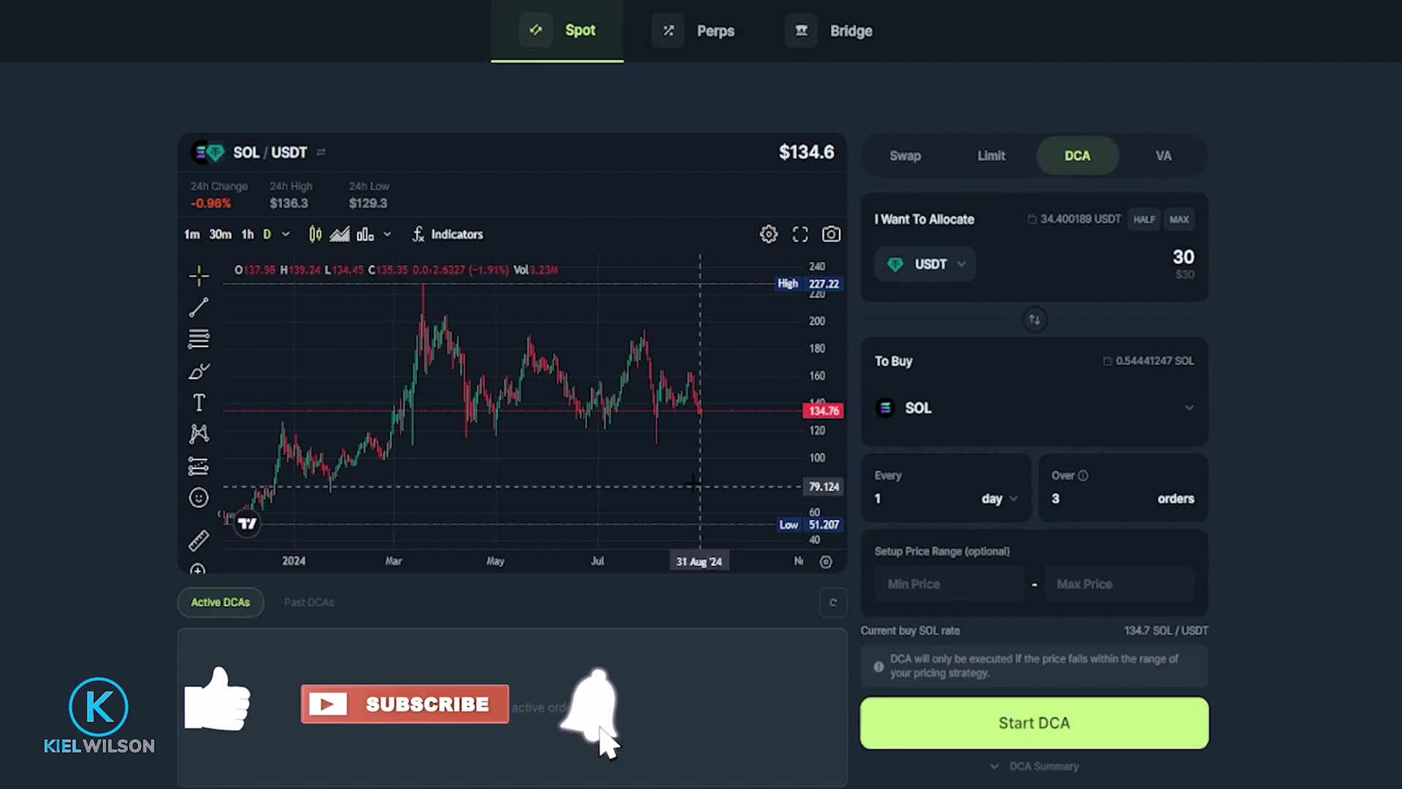
# Delete the brush circle around the early-July lows on the SOL/USDT chart.
pyautogui.scroll(2, 454, 456)
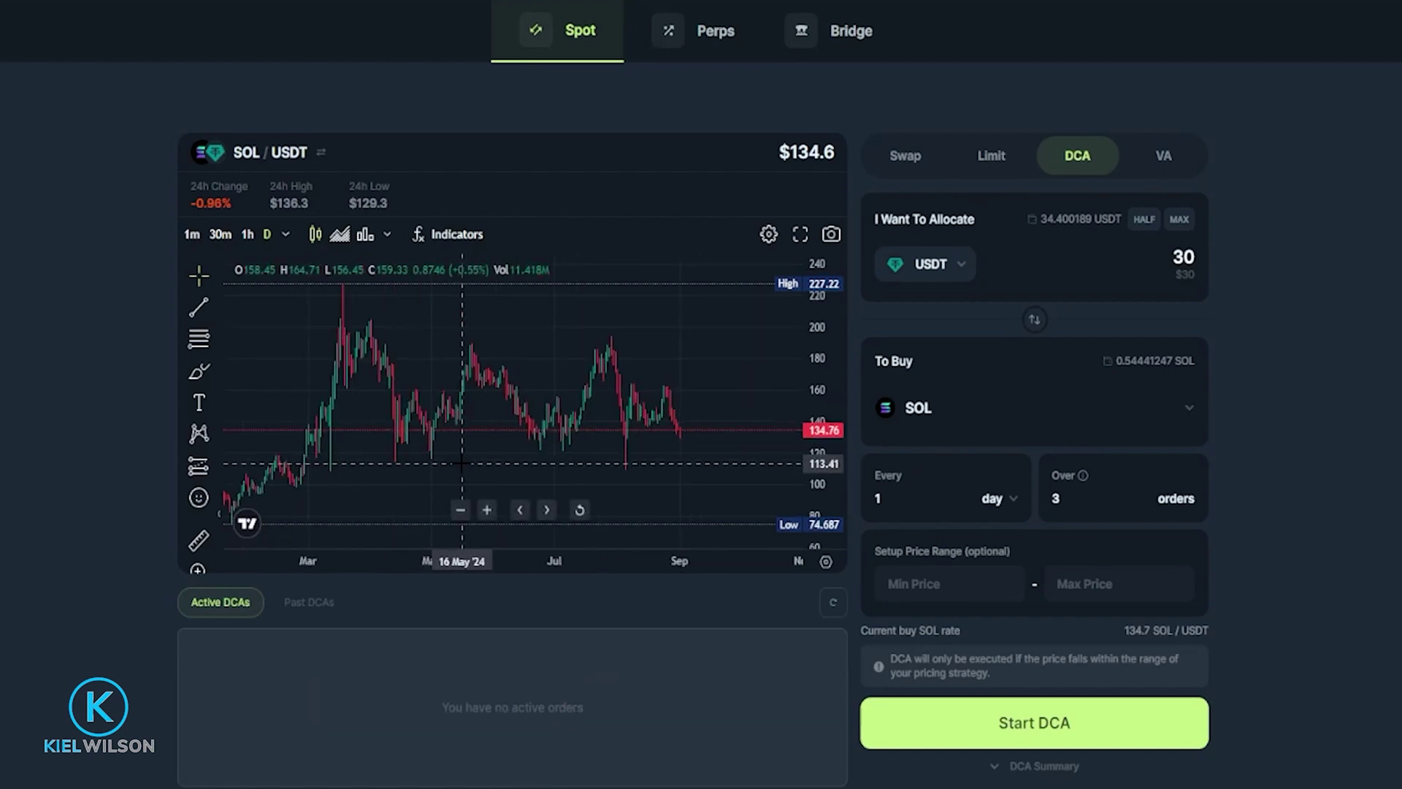
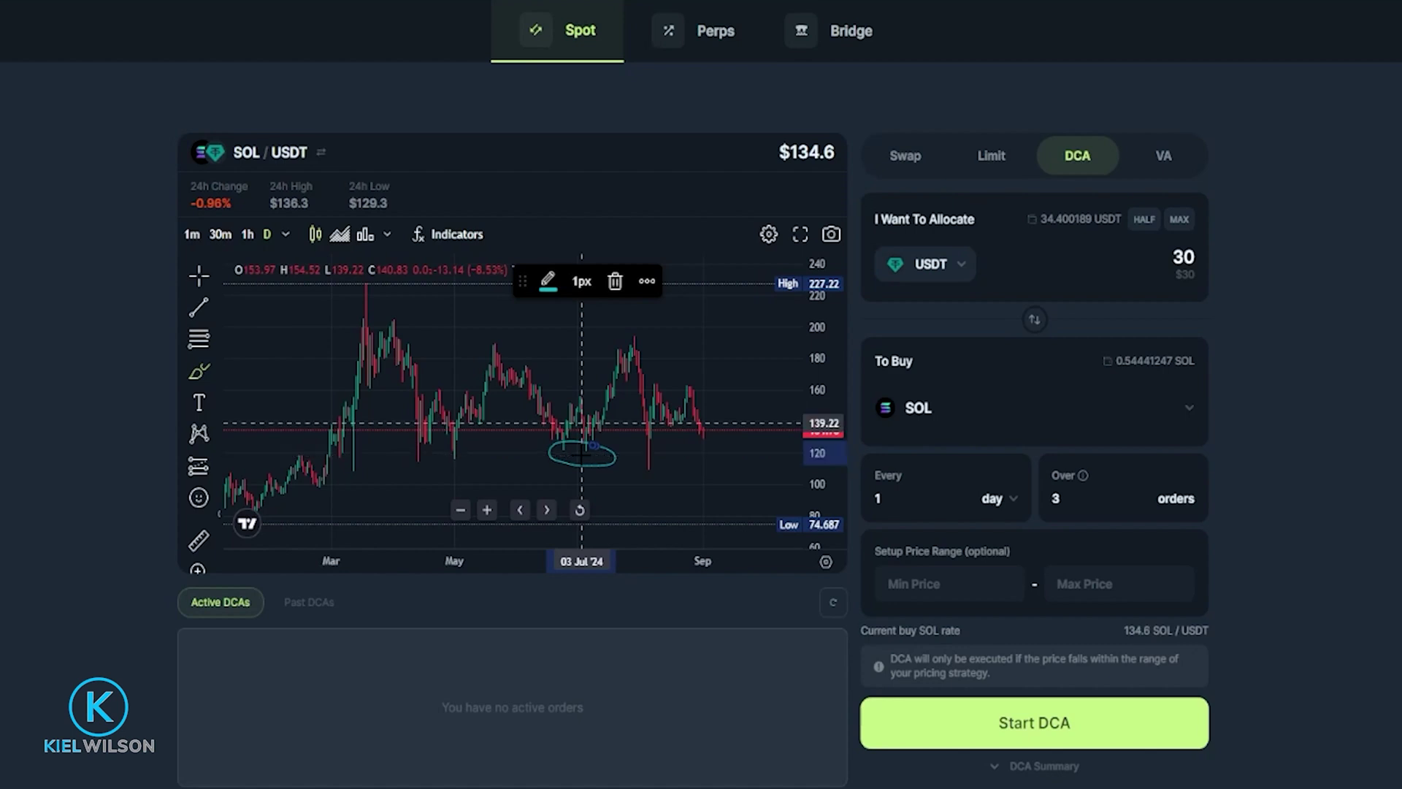
pyautogui.press('Delete')
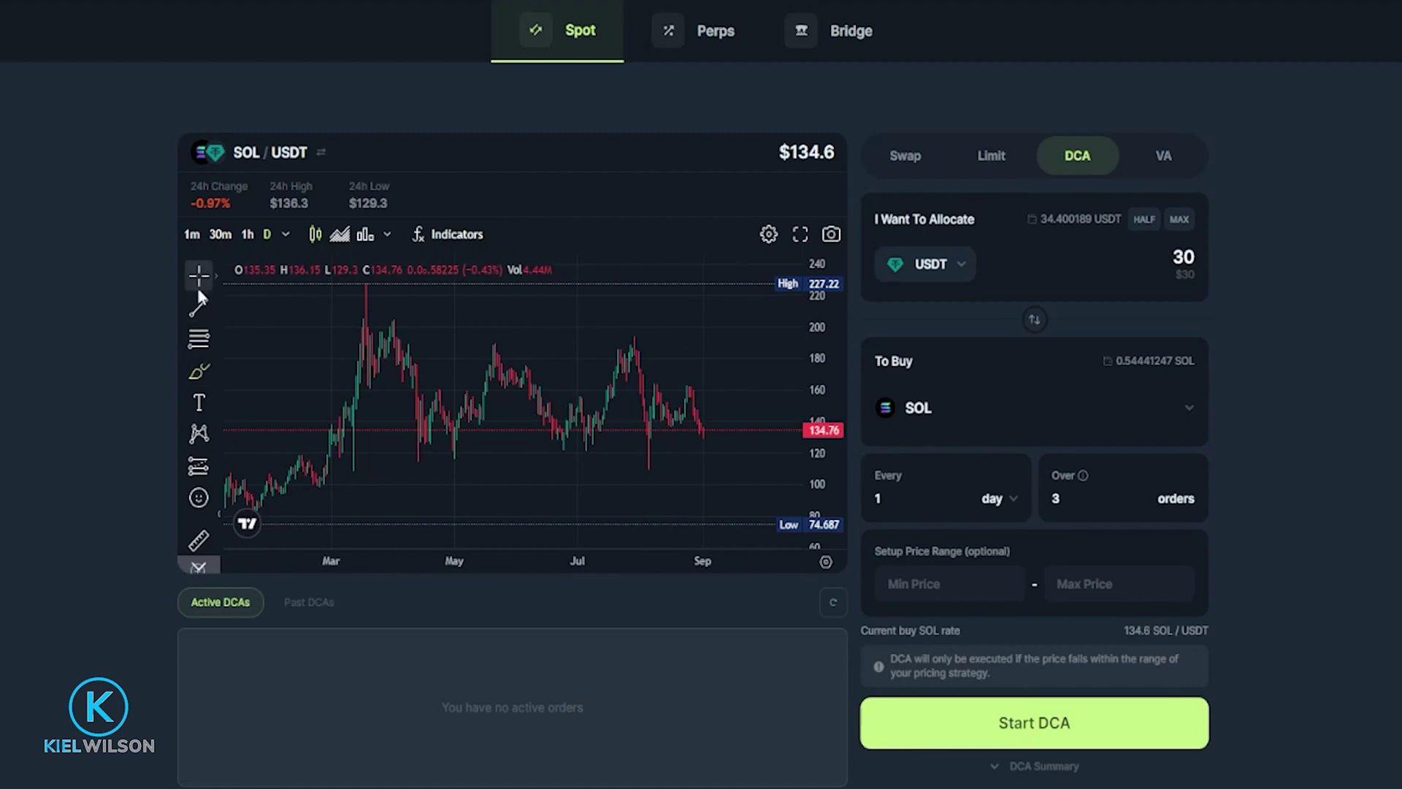
pyautogui.click(219, 515)
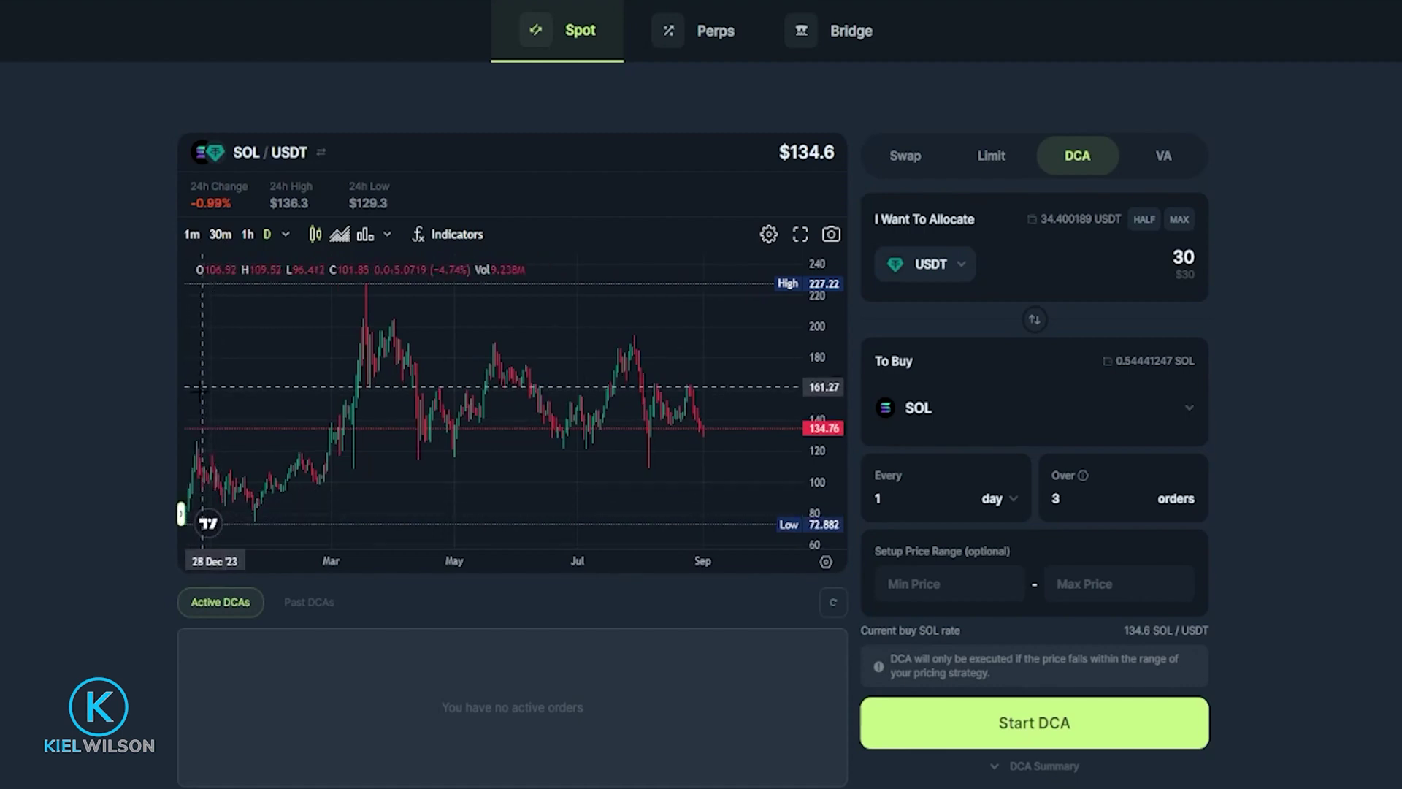
pyautogui.click(181, 515)
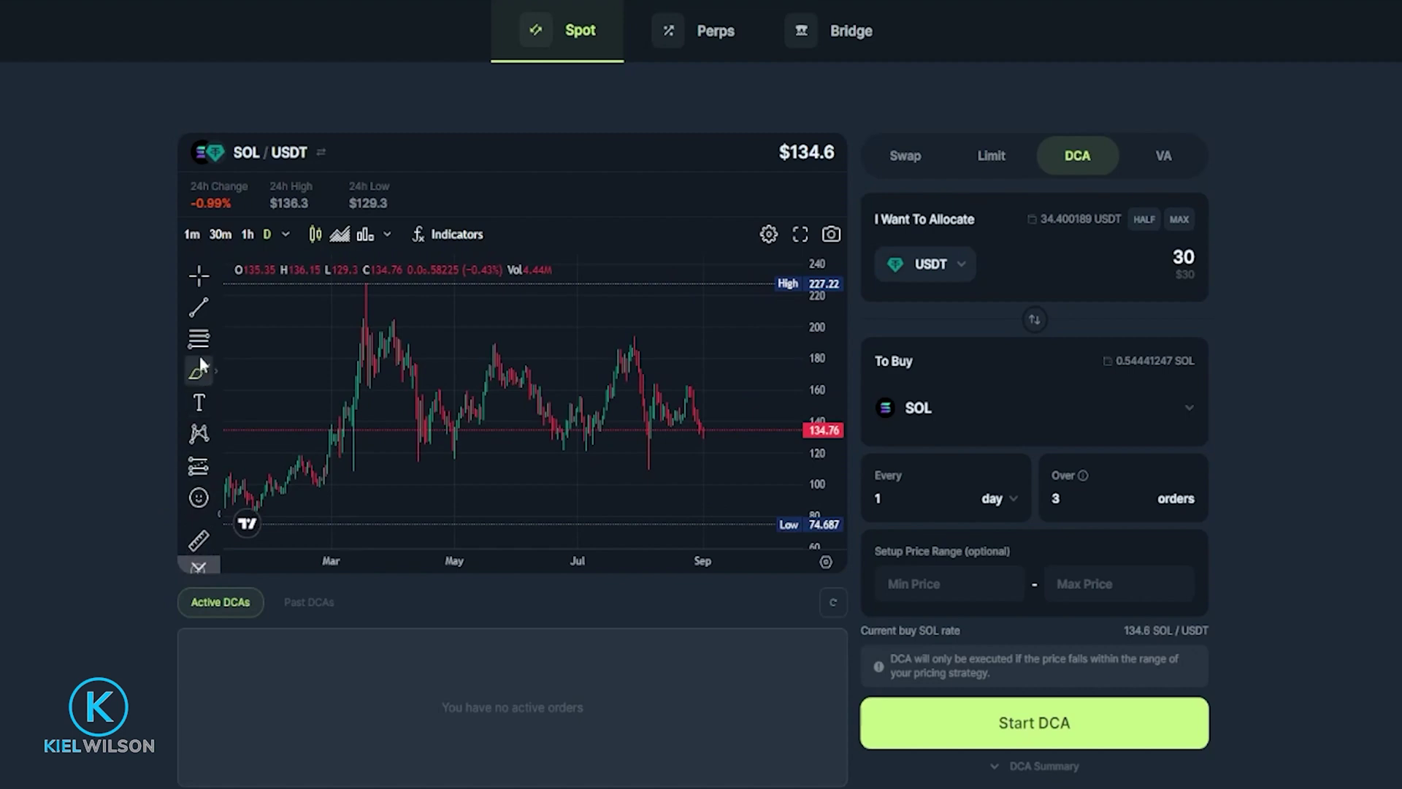
# Draw two horizontal lines on the SOL/USDT chart, one at about 162.05 and one at about 122.36.
pyautogui.click(216, 305)
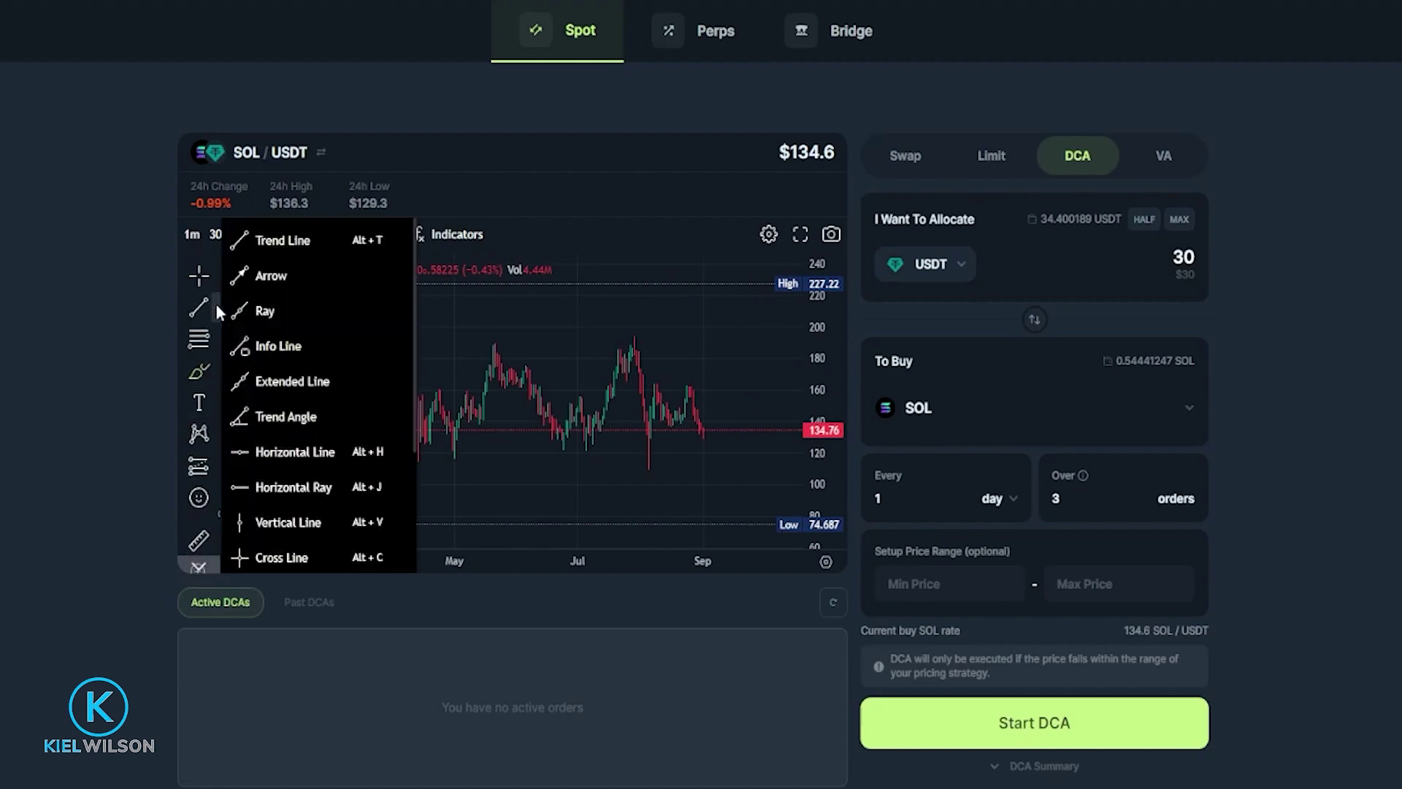
pyautogui.click(283, 455)
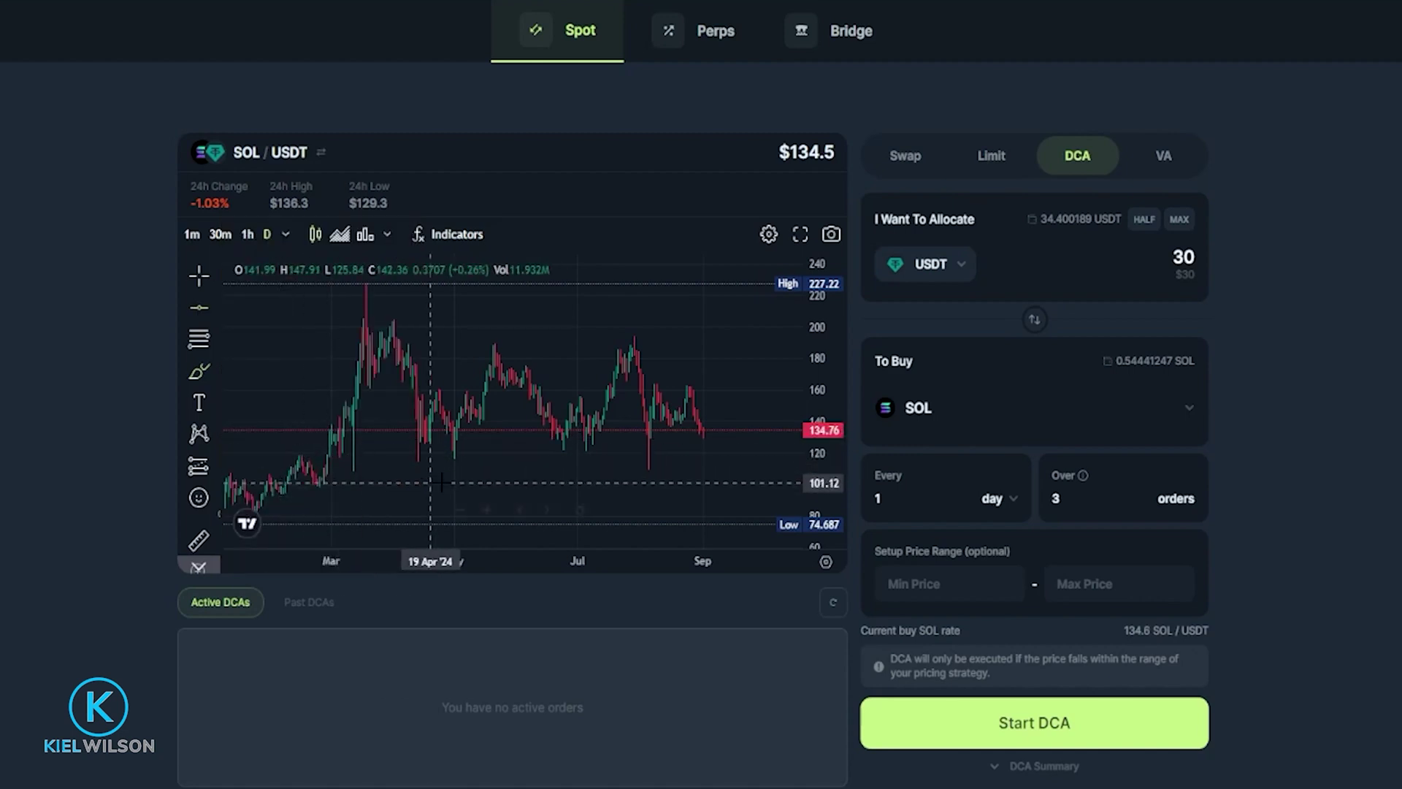
pyautogui.click(694, 387)
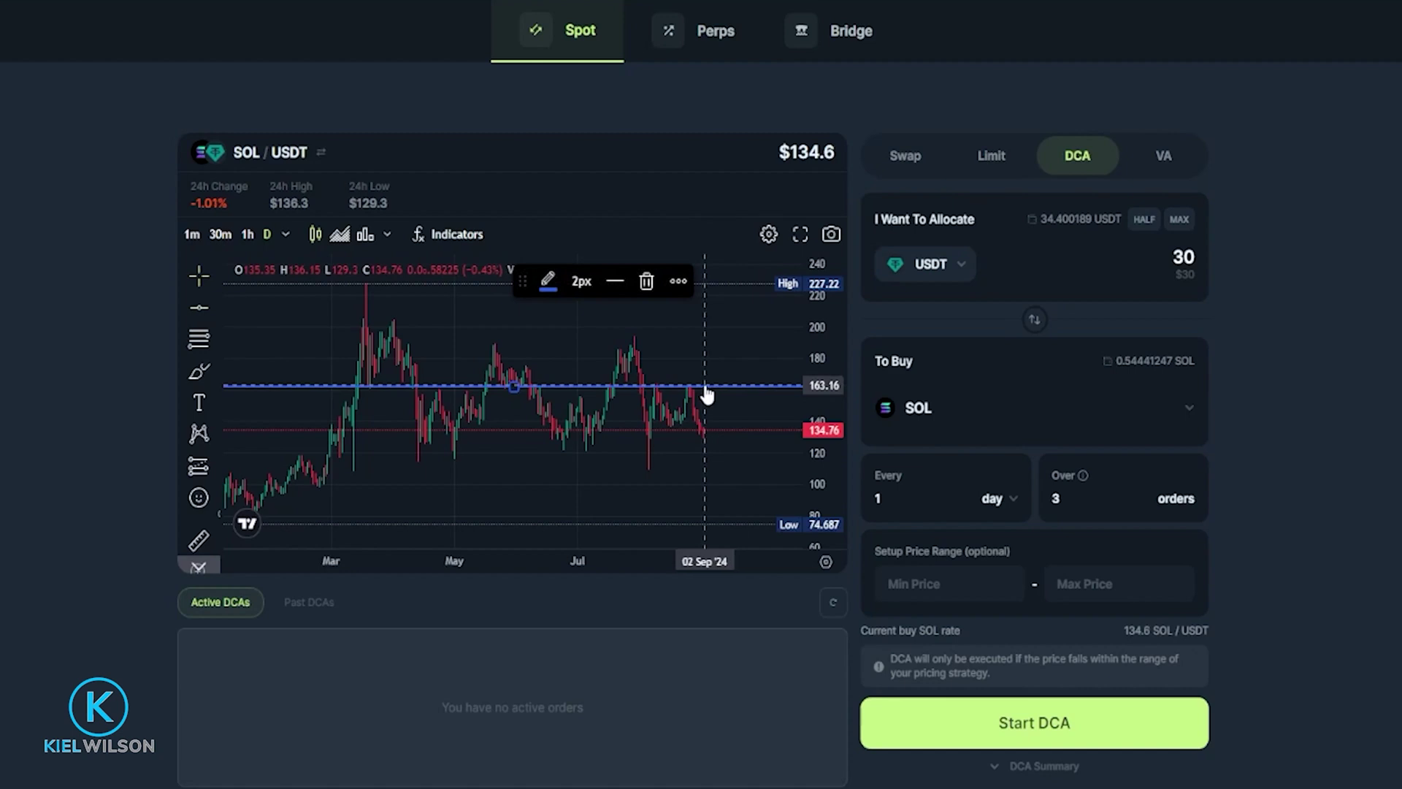
pyautogui.click(199, 311)
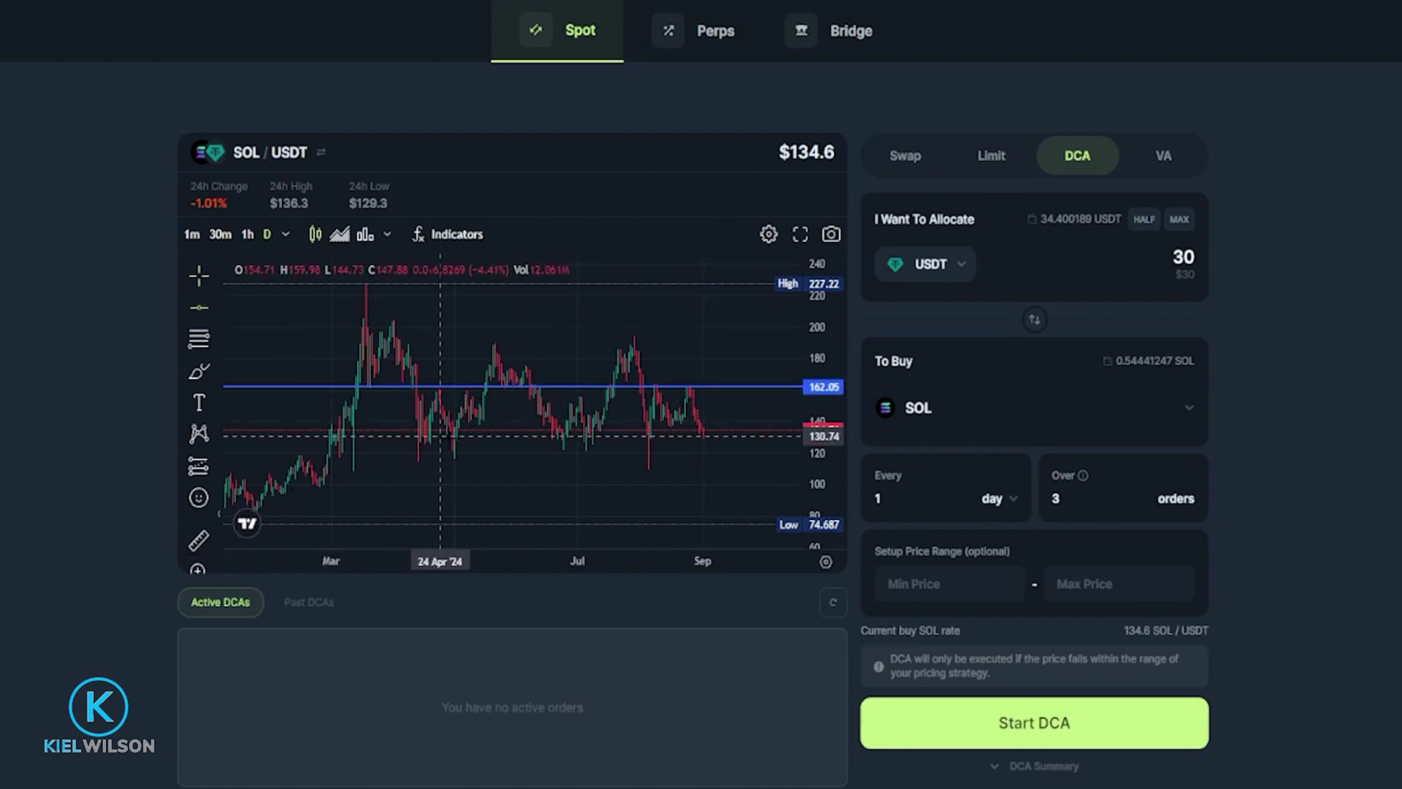
pyautogui.click(598, 449)
pyautogui.click(576, 481)
# Try out a brush wave and a brush circle between the two horizontal lines, removing each drawing.
pyautogui.click(205, 372)
pyautogui.moveTo(429, 397)
pyautogui.mouseDown()
pyautogui.moveTo(449, 427)
pyautogui.moveTo(516, 386)
pyautogui.moveTo(573, 434)
pyautogui.moveTo(712, 400)
pyautogui.mouseUp()
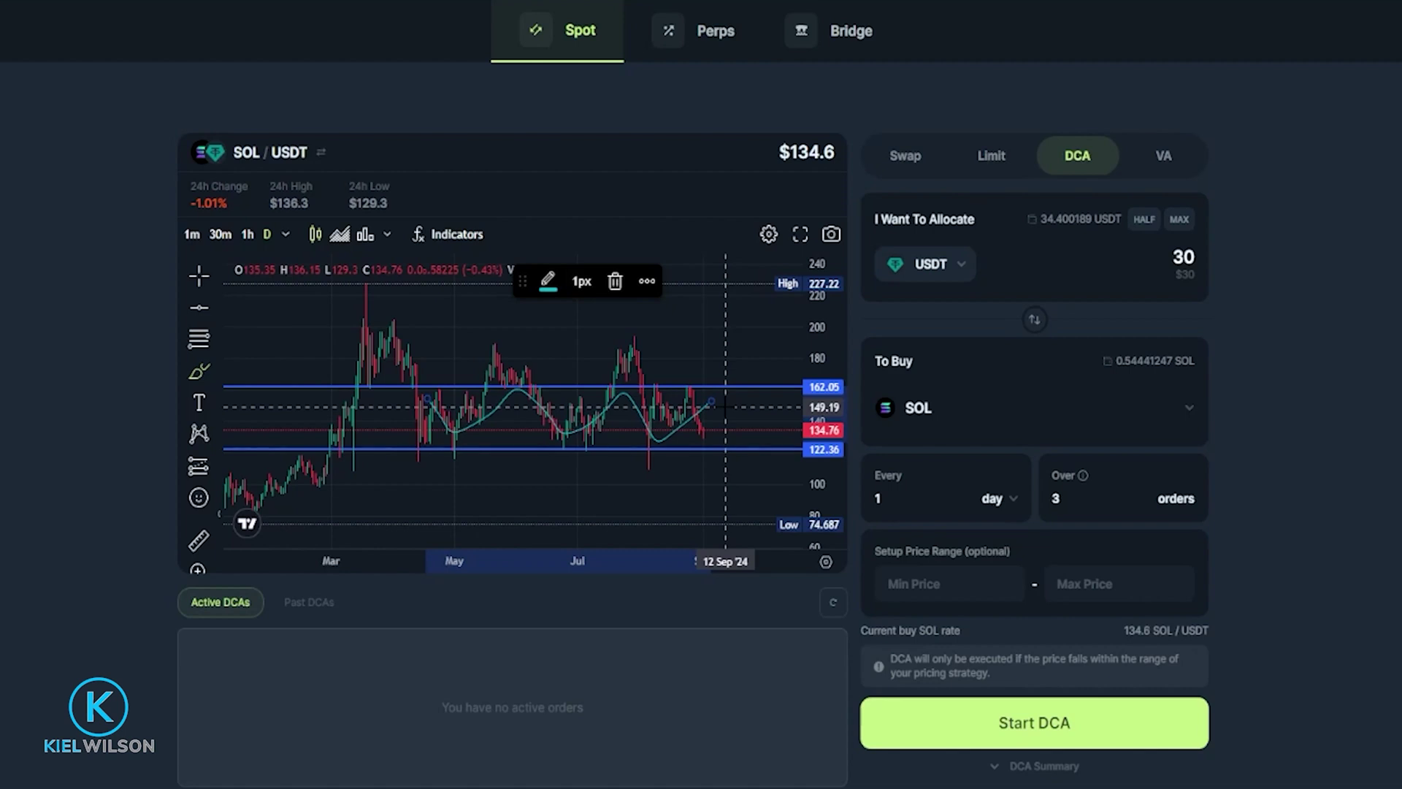
pyautogui.hotkey('ctrl', 'z')
pyautogui.moveTo(723, 394)
pyautogui.mouseDown()
pyautogui.moveTo(558, 401)
pyautogui.moveTo(594, 440)
pyautogui.moveTo(743, 442)
pyautogui.moveTo(723, 392)
pyautogui.mouseUp()
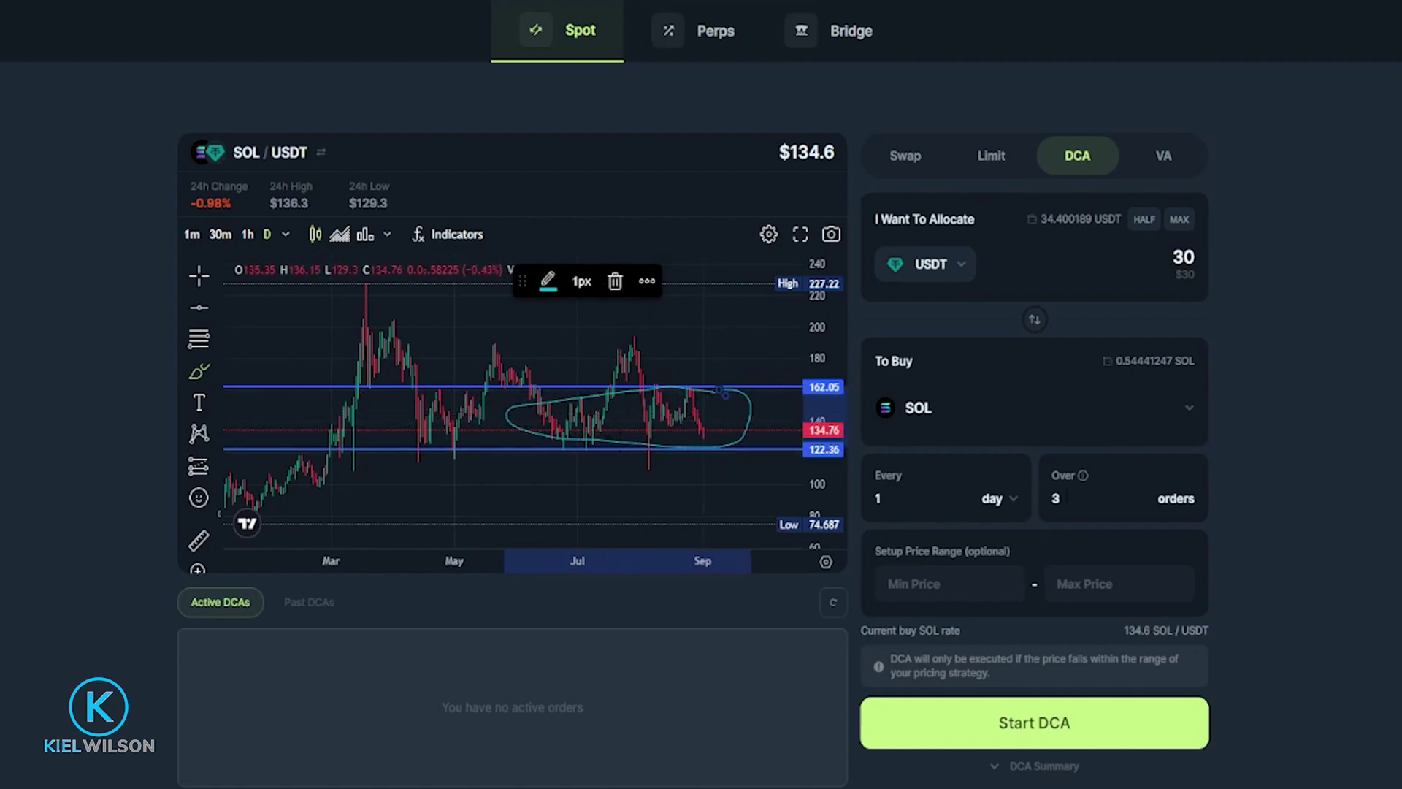
pyautogui.press('Delete')
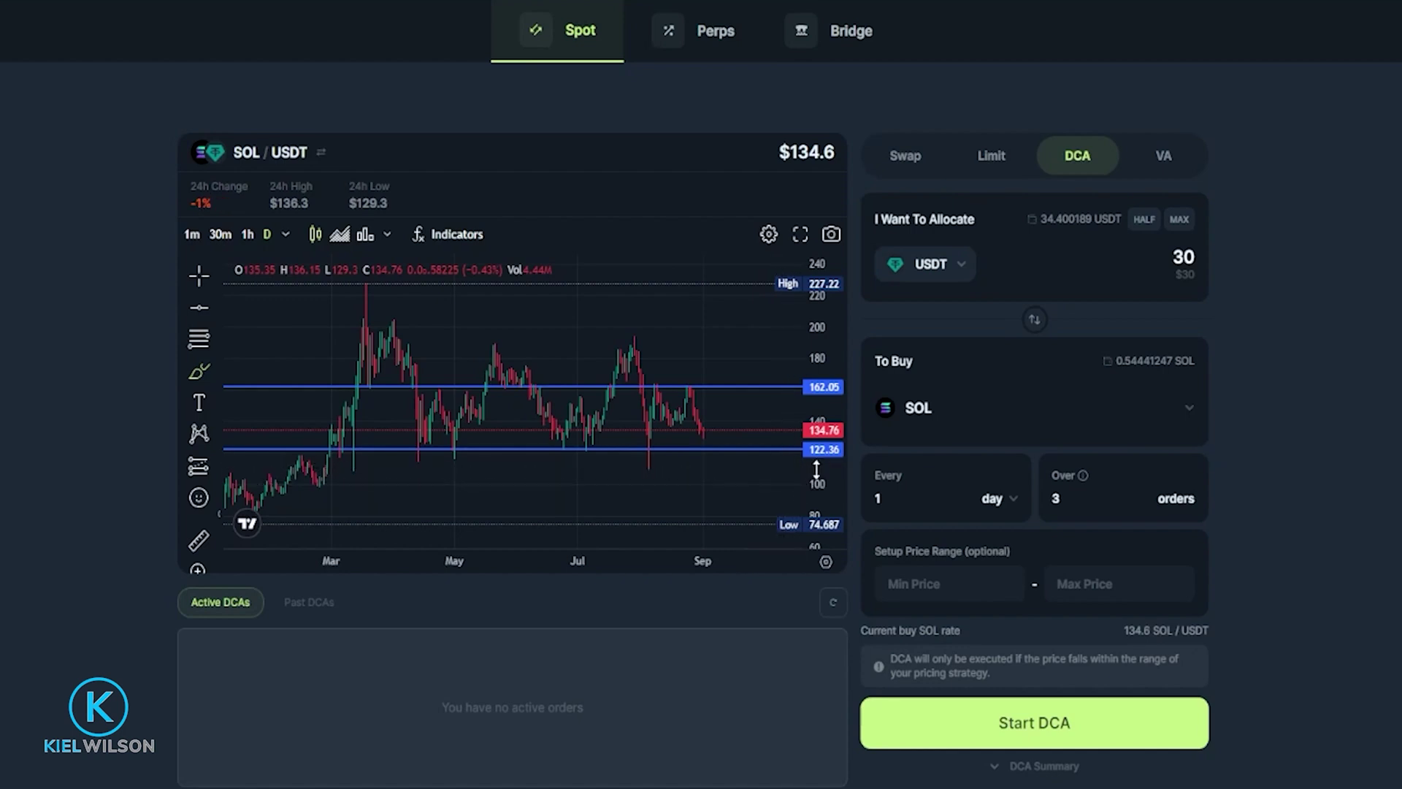
# Set the DCA price range to a minimum of 122.36 and a maximum of 162.05.
pyautogui.click(887, 584)
pyautogui.write('122.36')
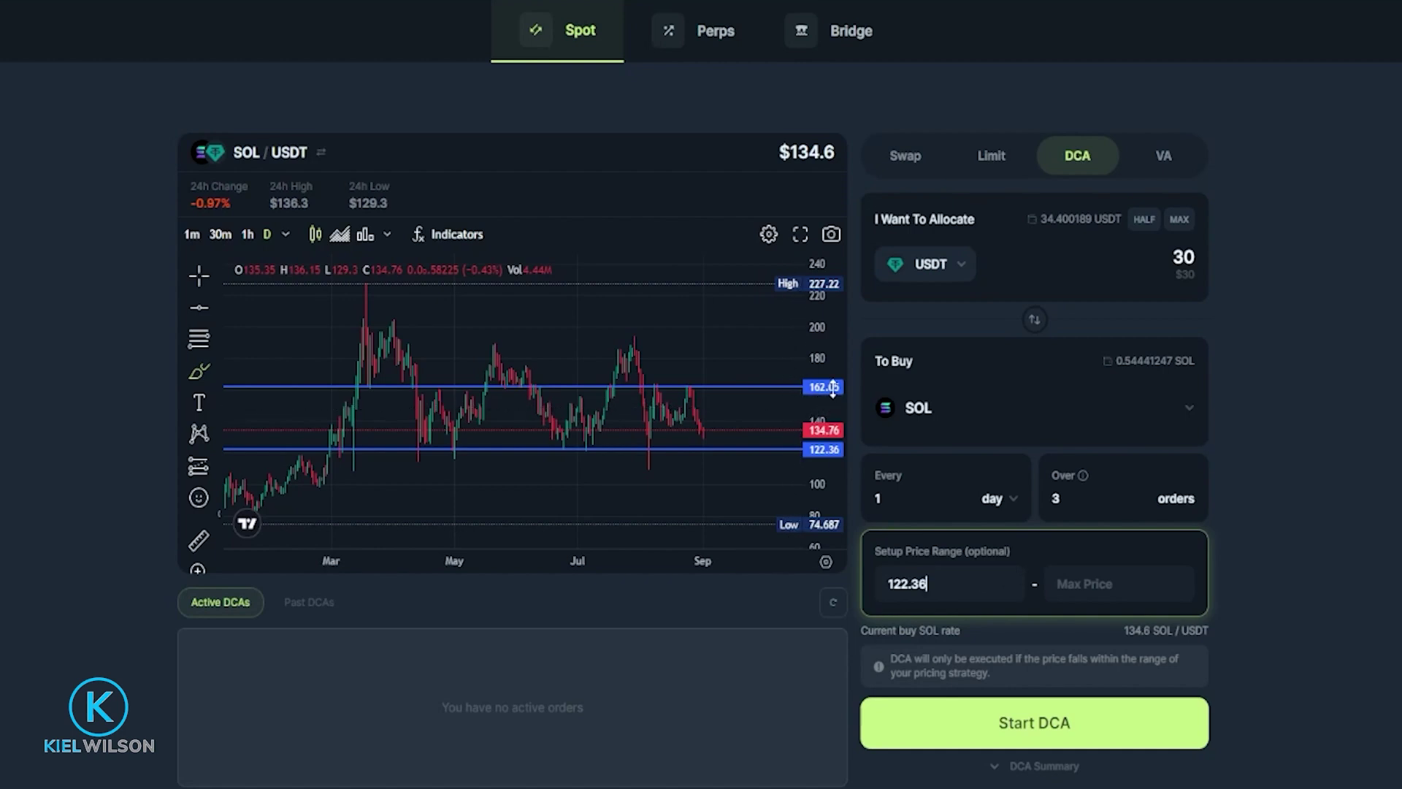
pyautogui.click(1104, 584)
pyautogui.write('162.05')
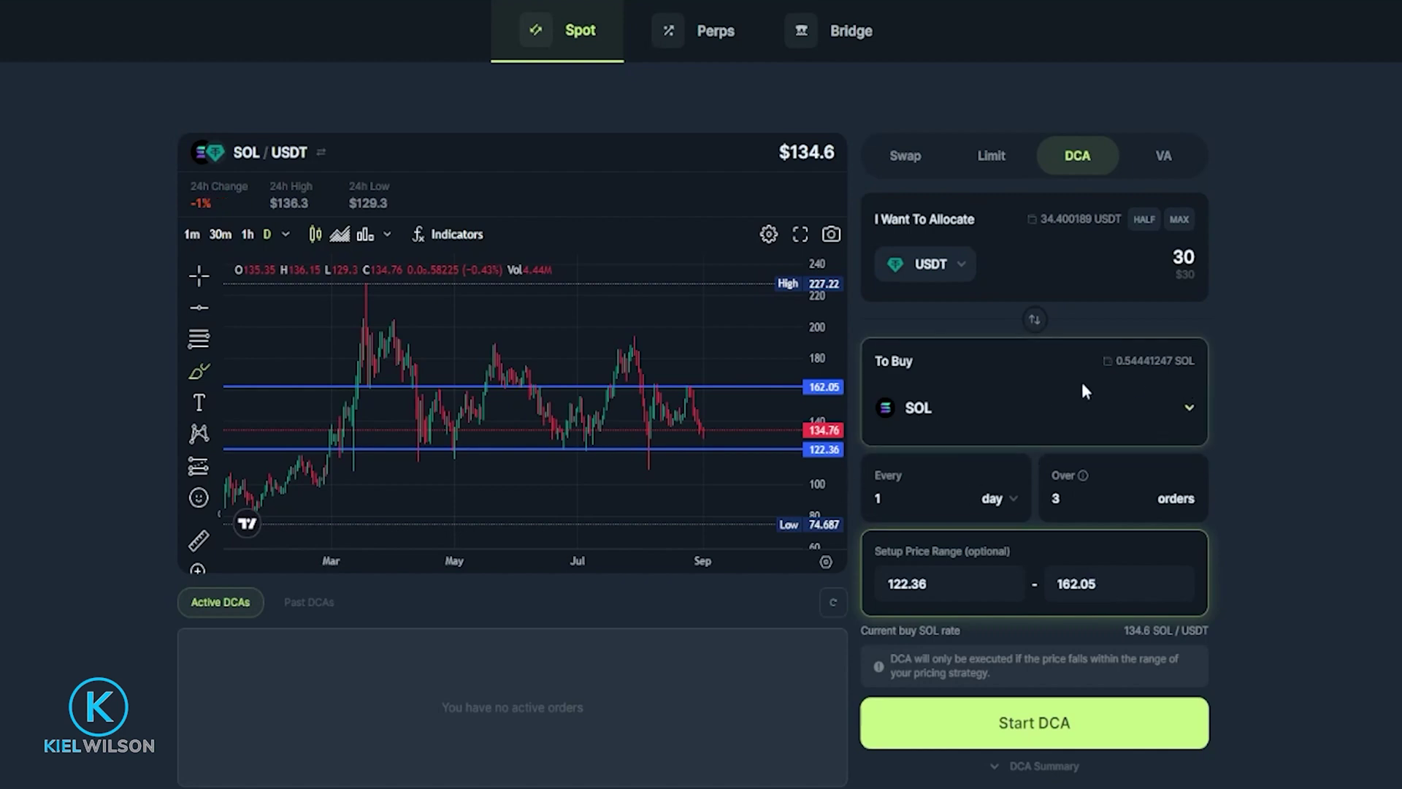
# Start the DCA and confirm its transaction in the Phantom wallet.
pyautogui.click(1035, 719)
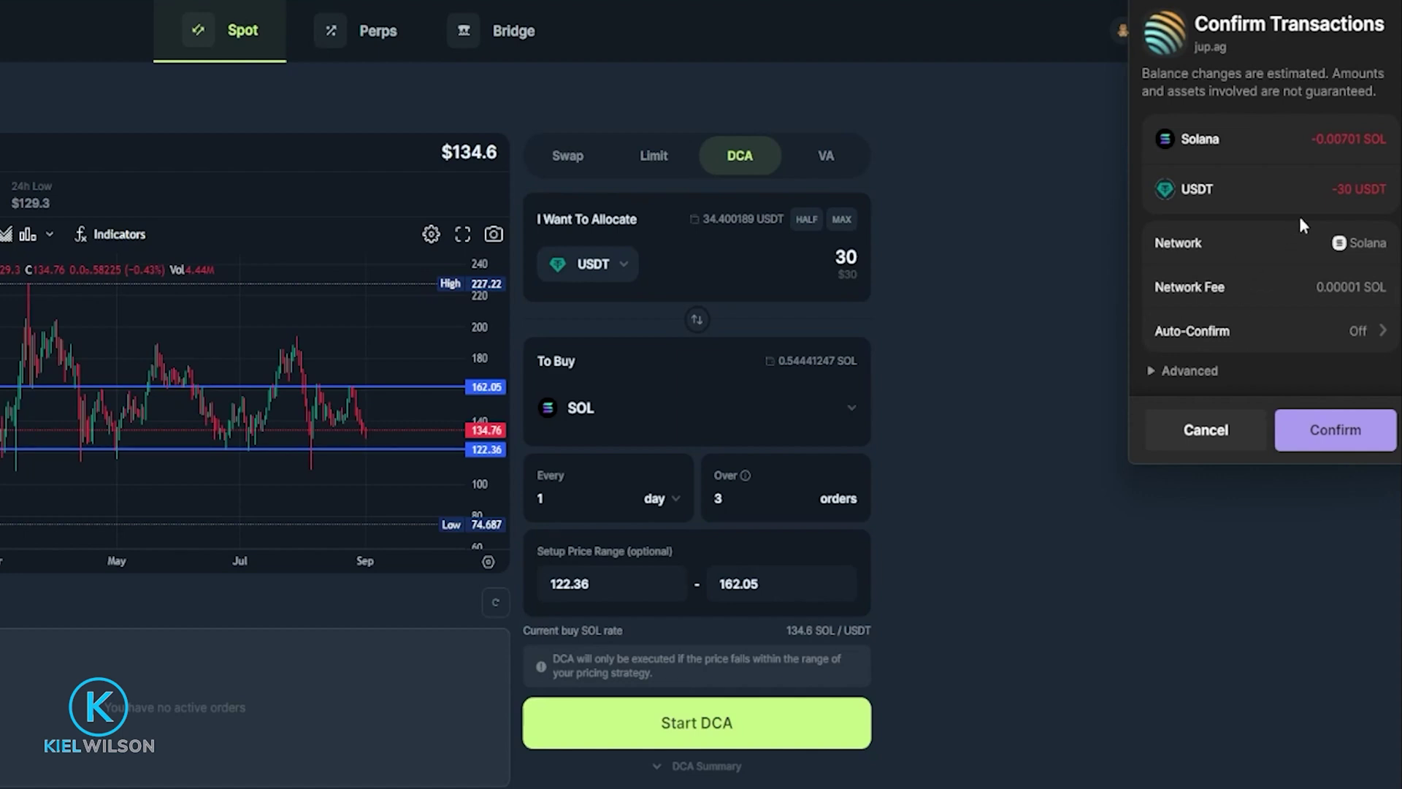
pyautogui.click(1328, 431)
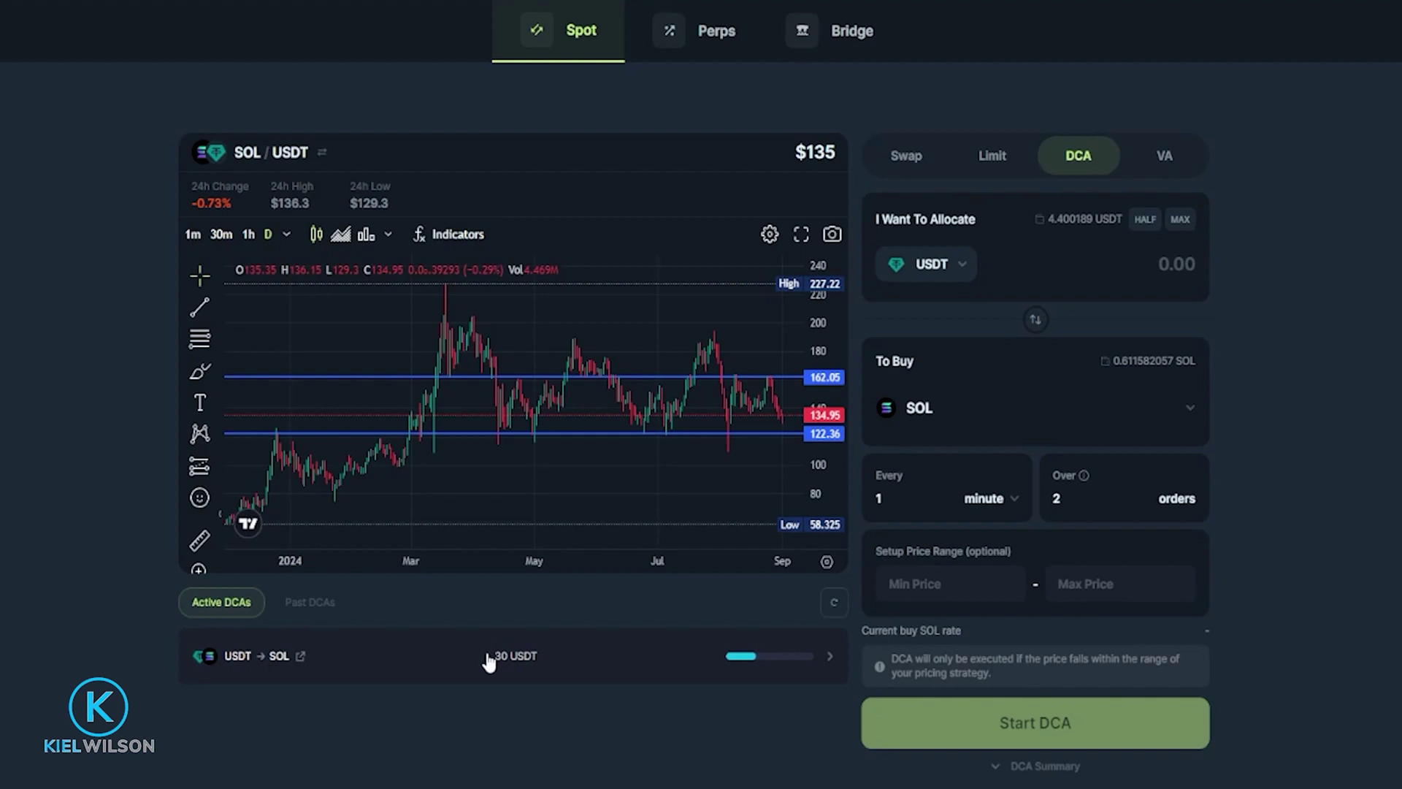
# Expand the active USDT to SOL DCA and review its overview, including the remaining USDT balance.
pyautogui.click(567, 659)
pyautogui.scroll(-3, 604, 554)
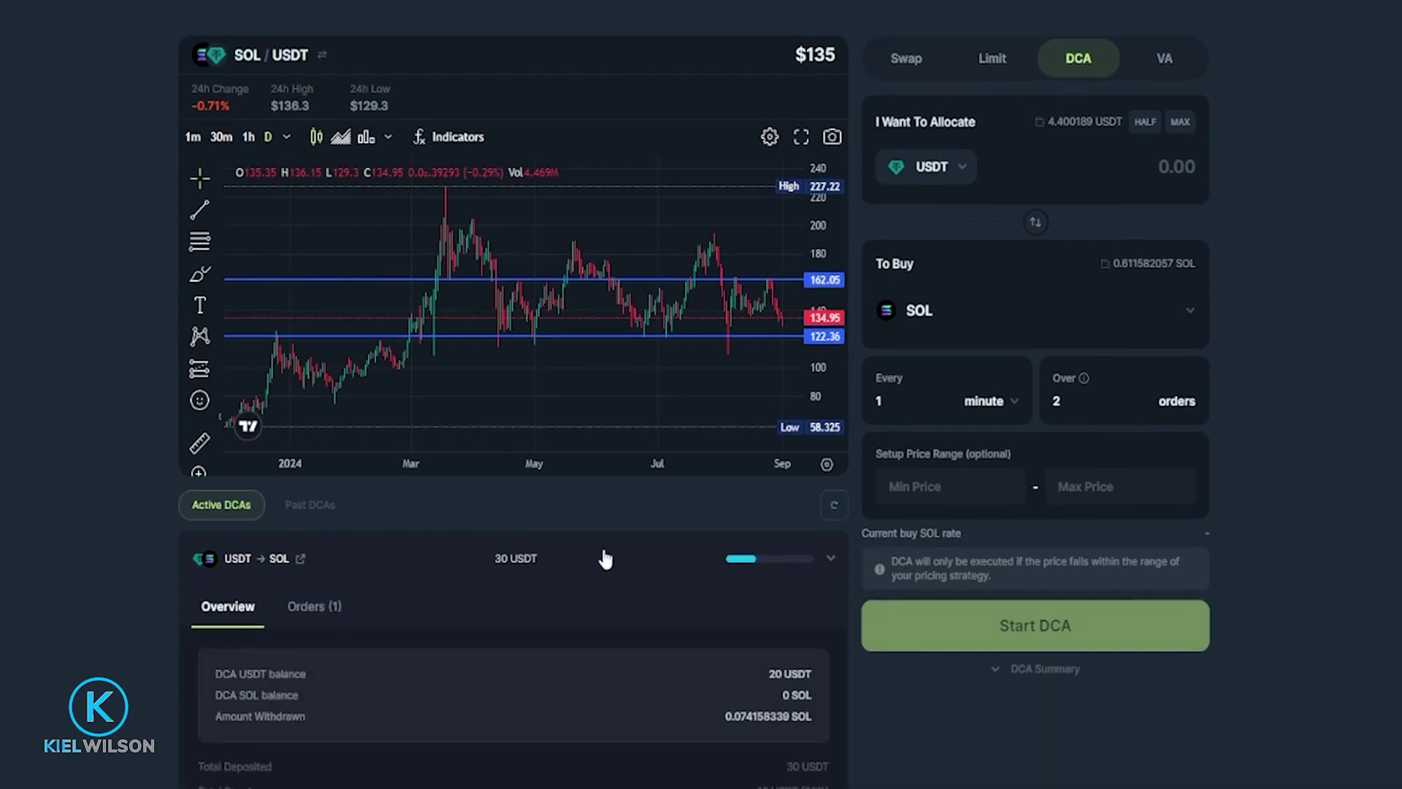
pyautogui.scroll(-3, 535, 455)
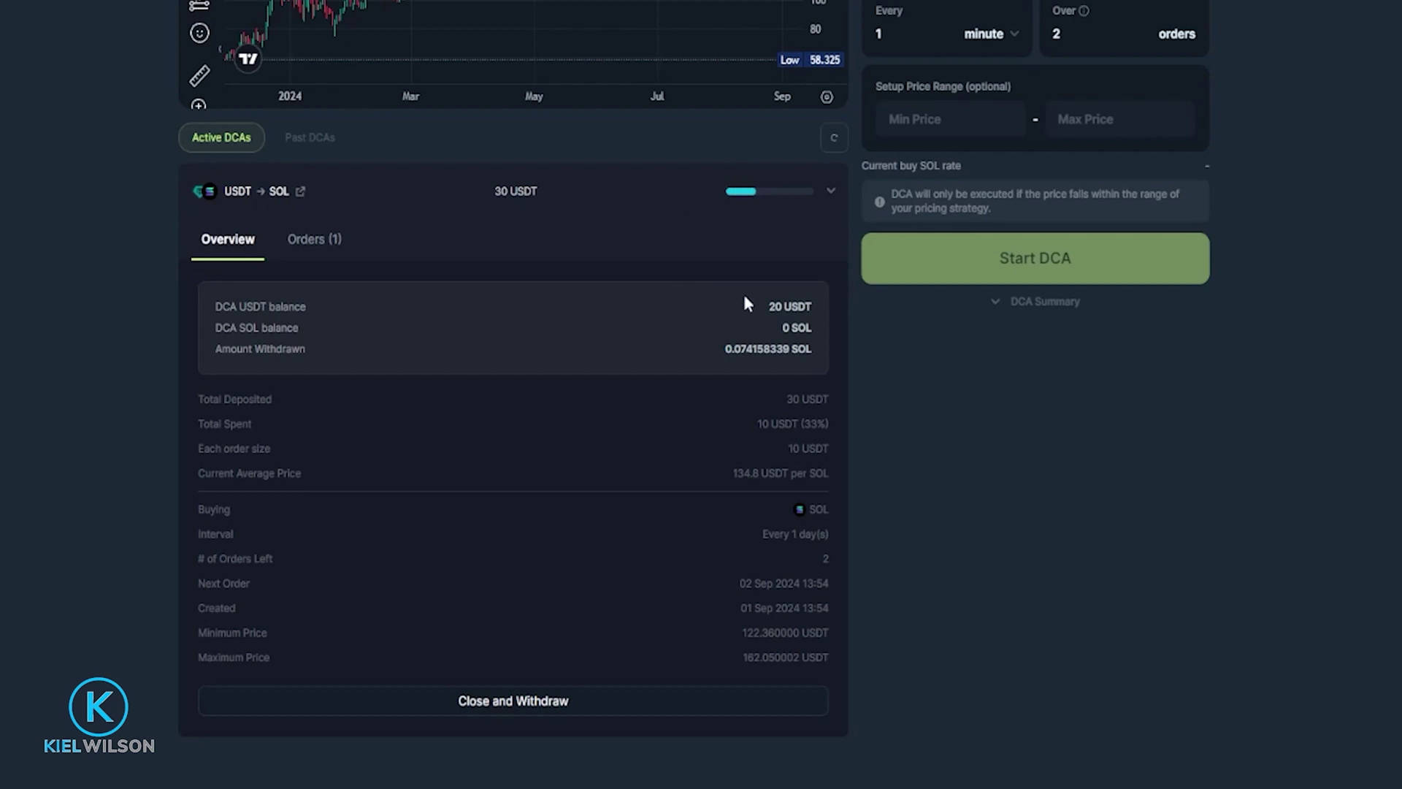
pyautogui.moveTo(764, 305); pyautogui.dragTo(813, 307)
# Circle the September area between the two horizontal lines on the chart with the brush.
pyautogui.scroll(4, 740, 119)
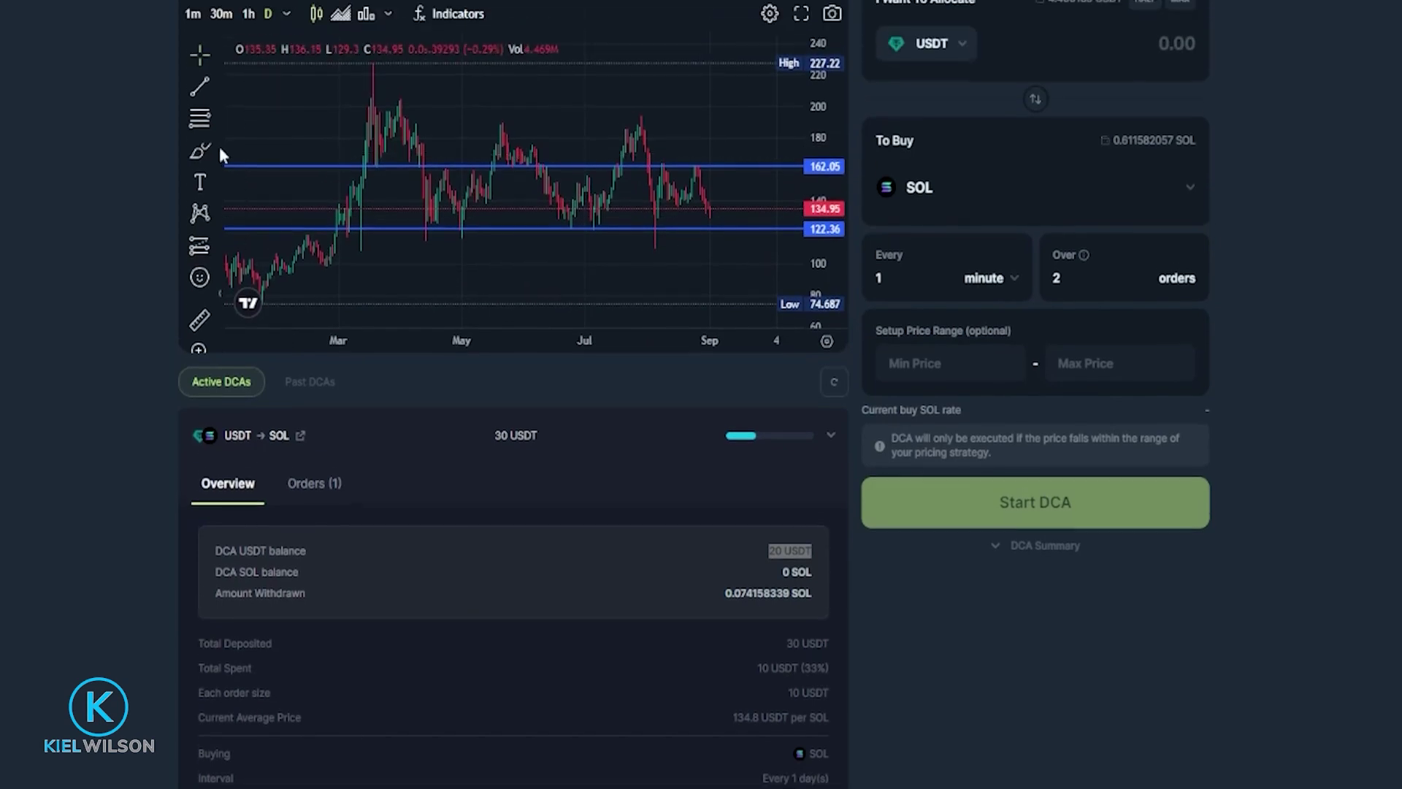
pyautogui.moveTo(759, 179)
pyautogui.mouseDown()
pyautogui.moveTo(721, 176)
pyautogui.moveTo(674, 210)
pyautogui.moveTo(718, 234)
pyautogui.moveTo(777, 191)
pyautogui.moveTo(743, 182)
pyautogui.mouseUp()
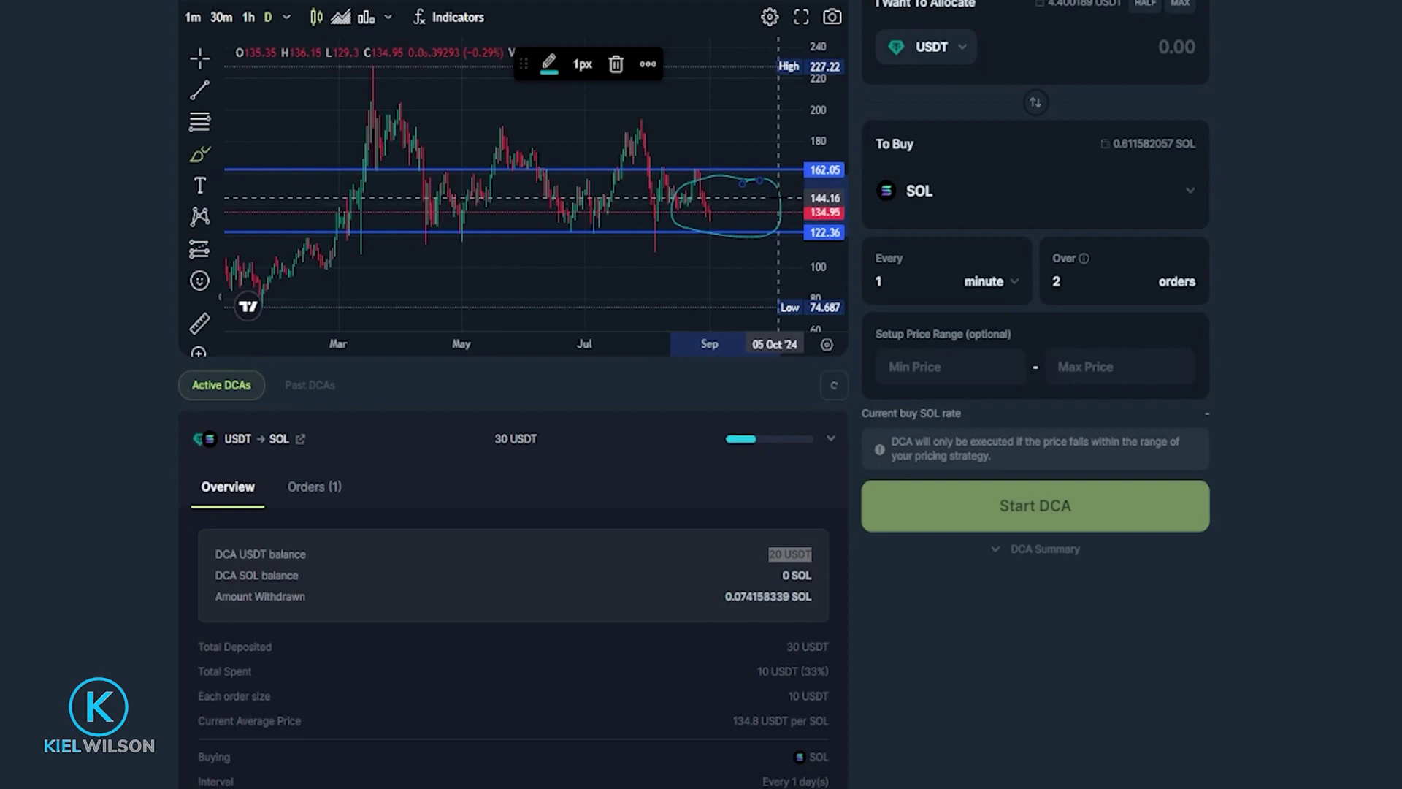
# Delete the brush circle drawn around the September area of the price chart.
pyautogui.press('Delete')
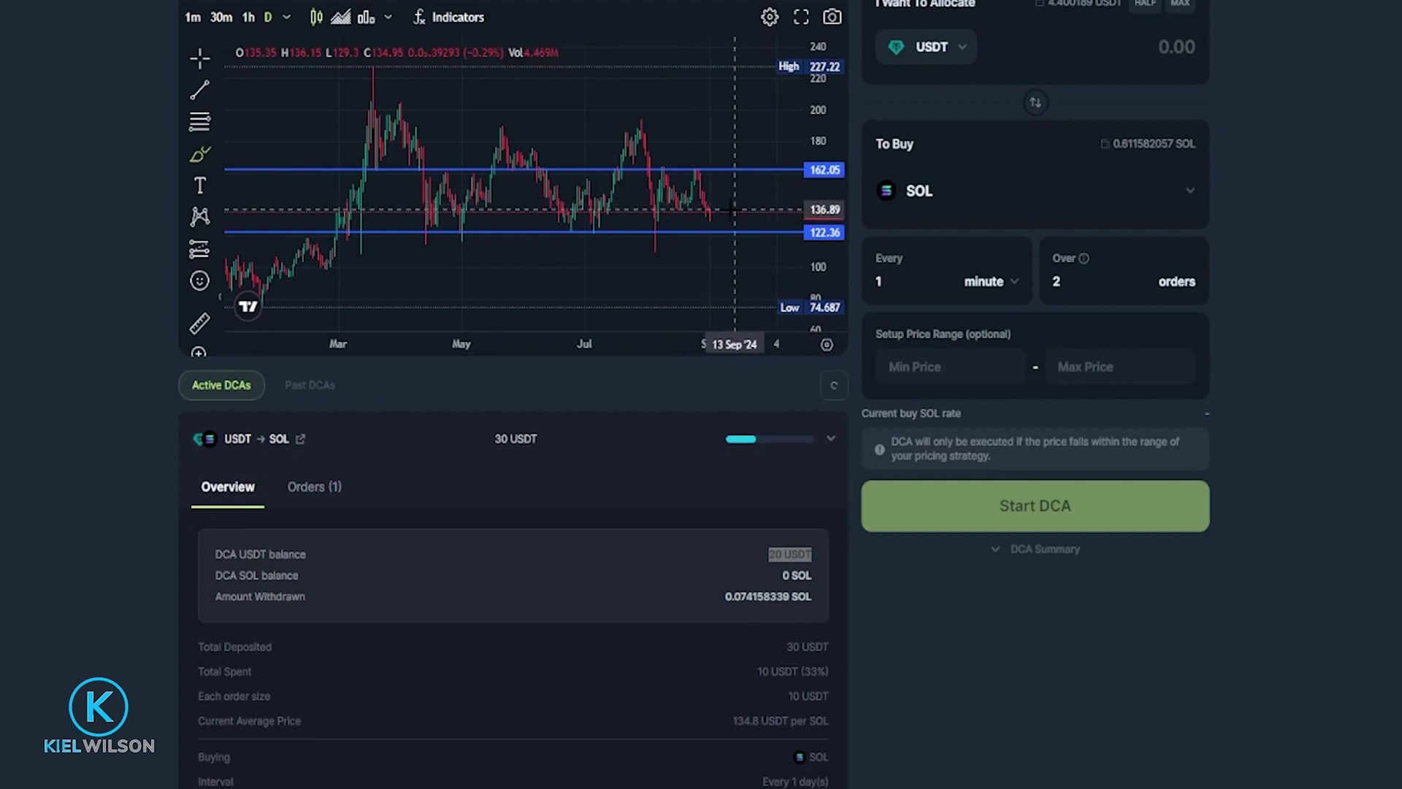
pyautogui.moveTo(730, 225)
pyautogui.mouseDown()
pyautogui.moveTo(719, 237)
pyautogui.moveTo(733, 229)
pyautogui.mouseUp()
pyautogui.moveTo(744, 154)
pyautogui.mouseDown()
pyautogui.moveTo(697, 164)
pyautogui.moveTo(745, 152)
pyautogui.moveTo(722, 151)
pyautogui.mouseUp()
# Examine the number of orders left, the interval and the next order time in the active DCA's overview.
pyautogui.scroll(-3, 741, 143)
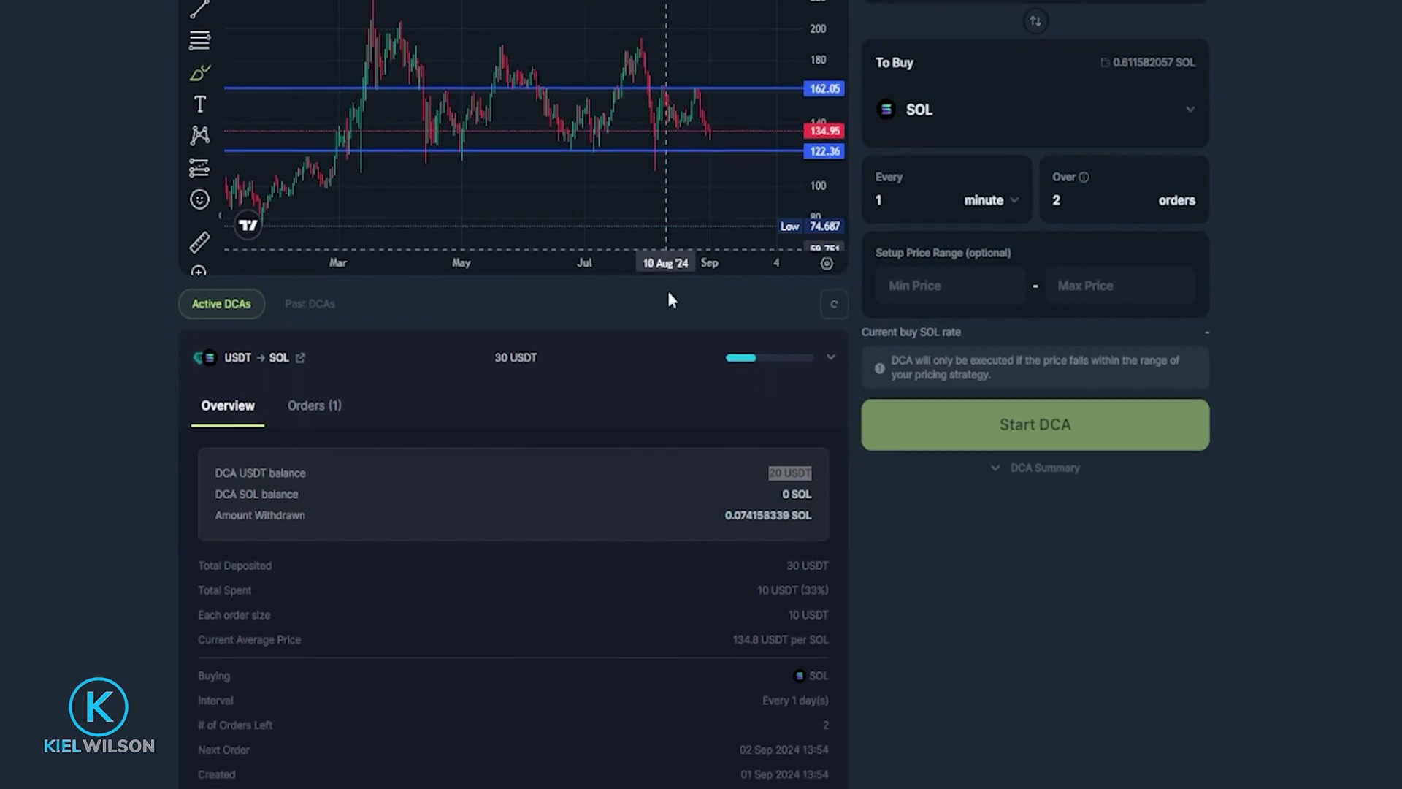
pyautogui.moveTo(204, 620); pyautogui.dragTo(304, 621)
pyautogui.moveTo(838, 617)
pyautogui.mouseDown()
pyautogui.moveTo(822, 620)
pyautogui.moveTo(831, 597)
pyautogui.mouseUp()
pyautogui.doubleClick(216, 596)
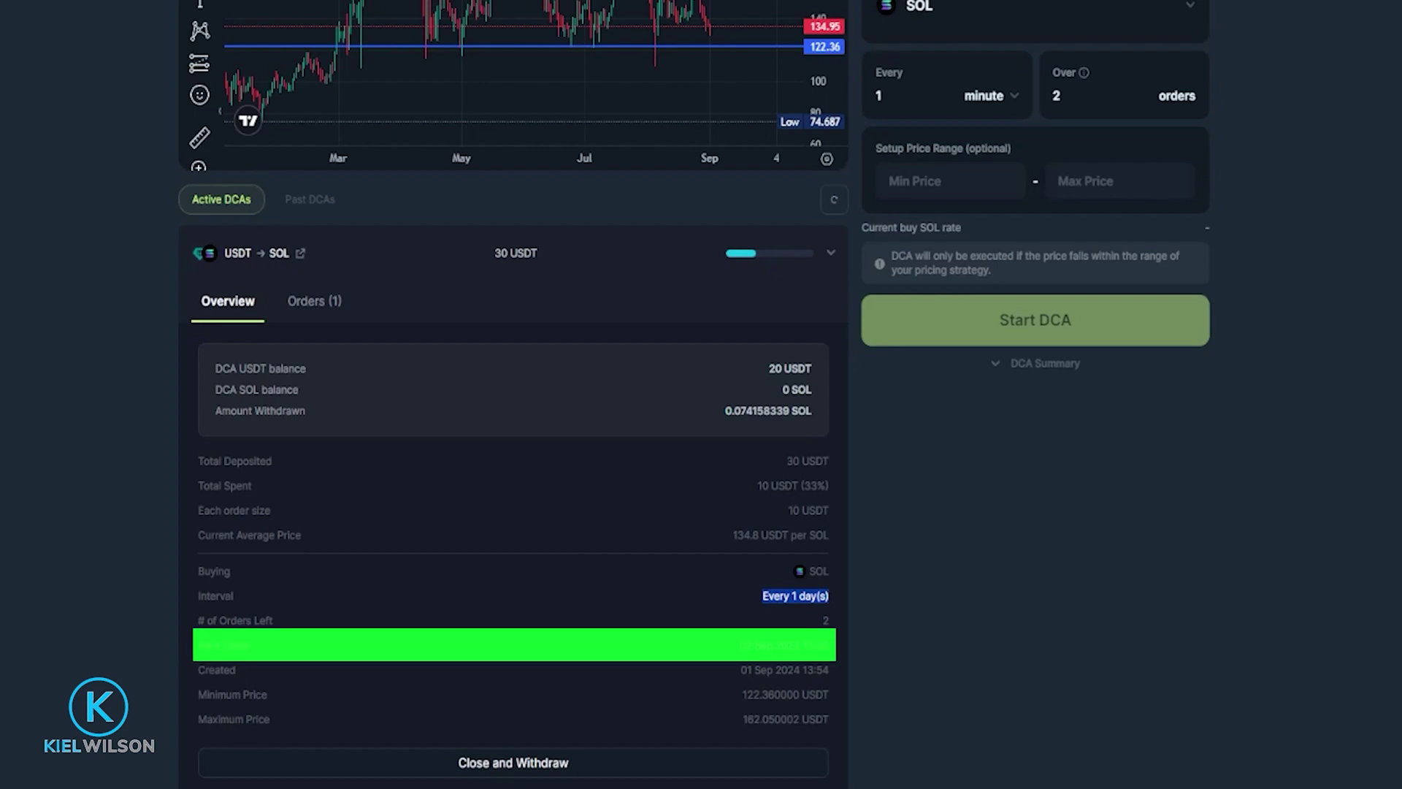
pyautogui.moveTo(734, 645); pyautogui.dragTo(839, 648)
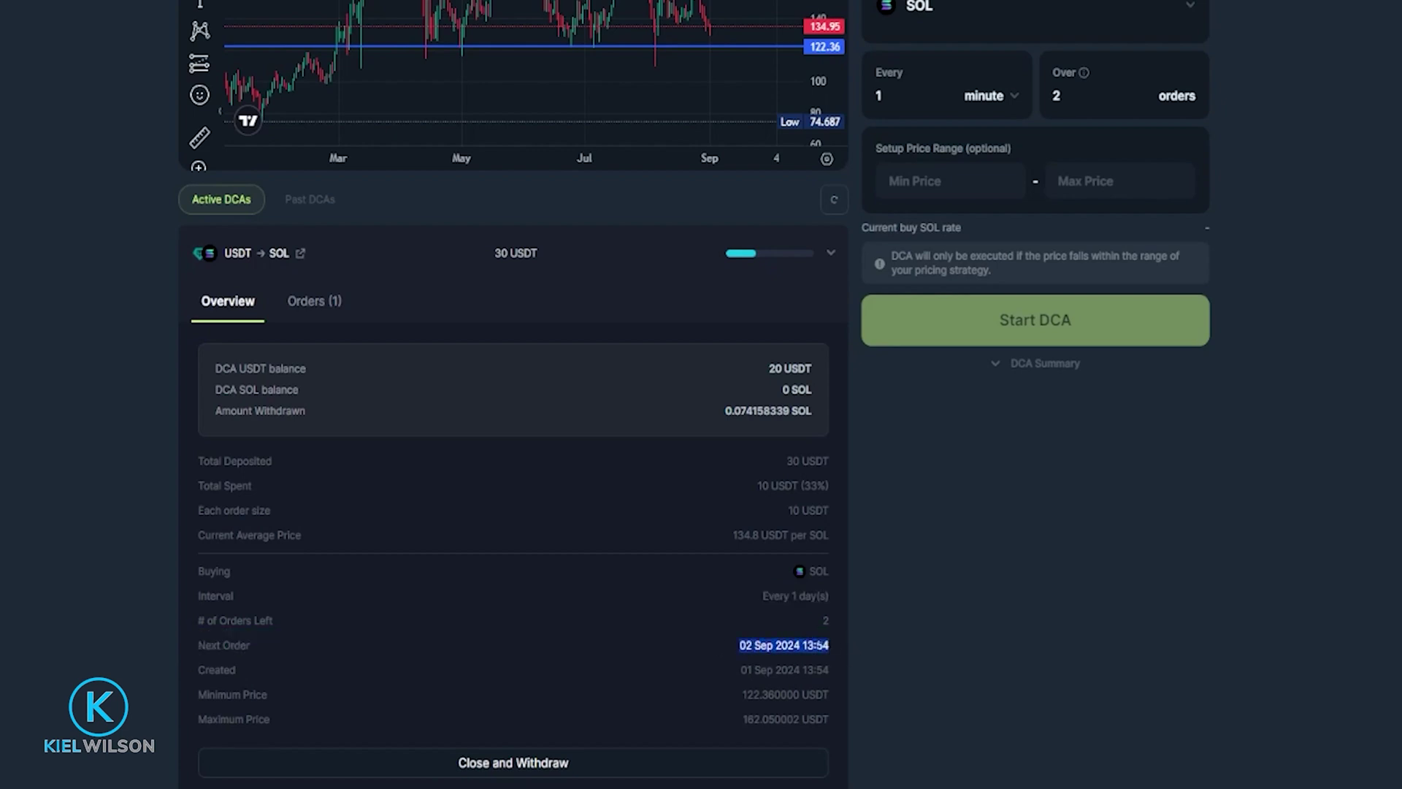
pyautogui.click(584, 509)
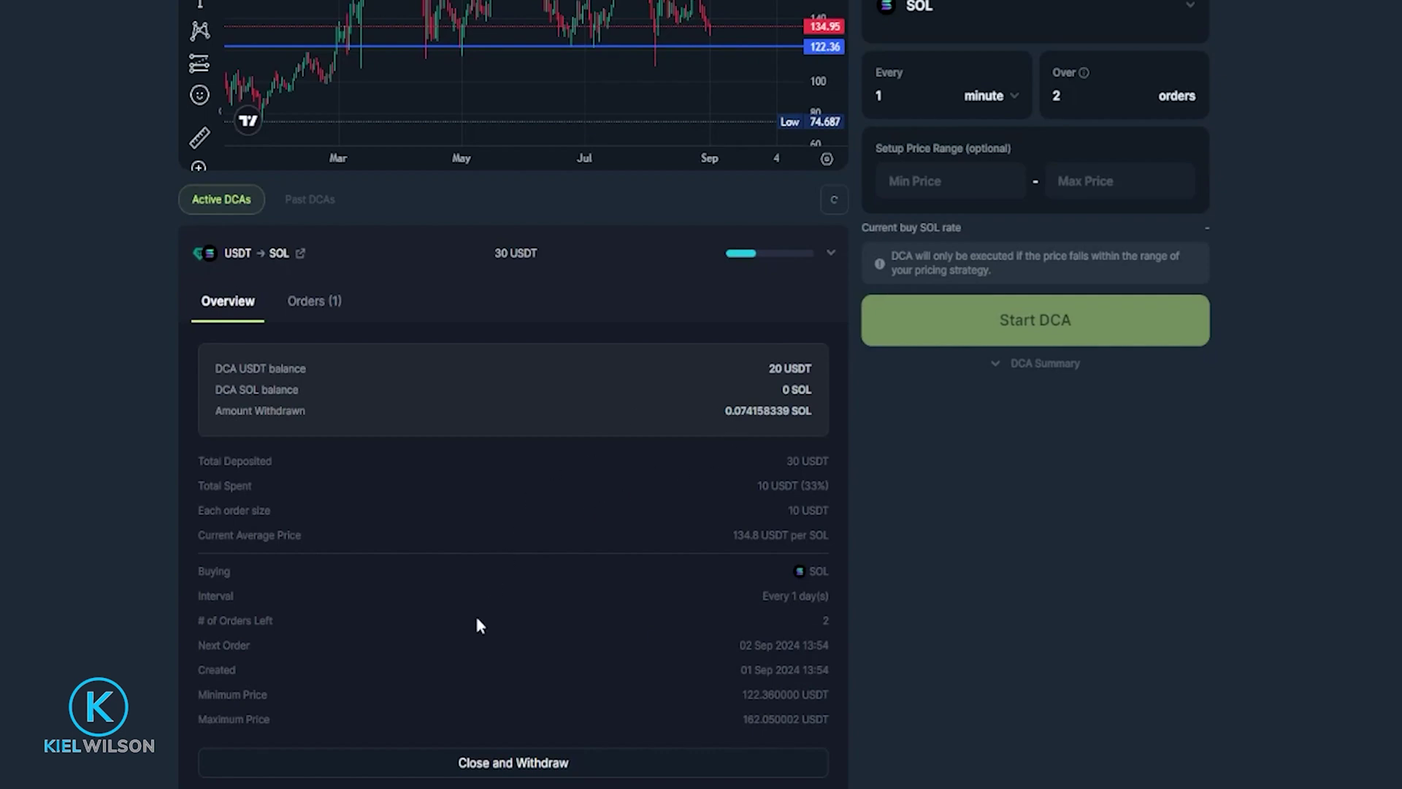
# Close the active USDT to SOL DCA, withdraw its remaining funds and confirm the transaction in the Phantom wallet.
pyautogui.click(485, 765)
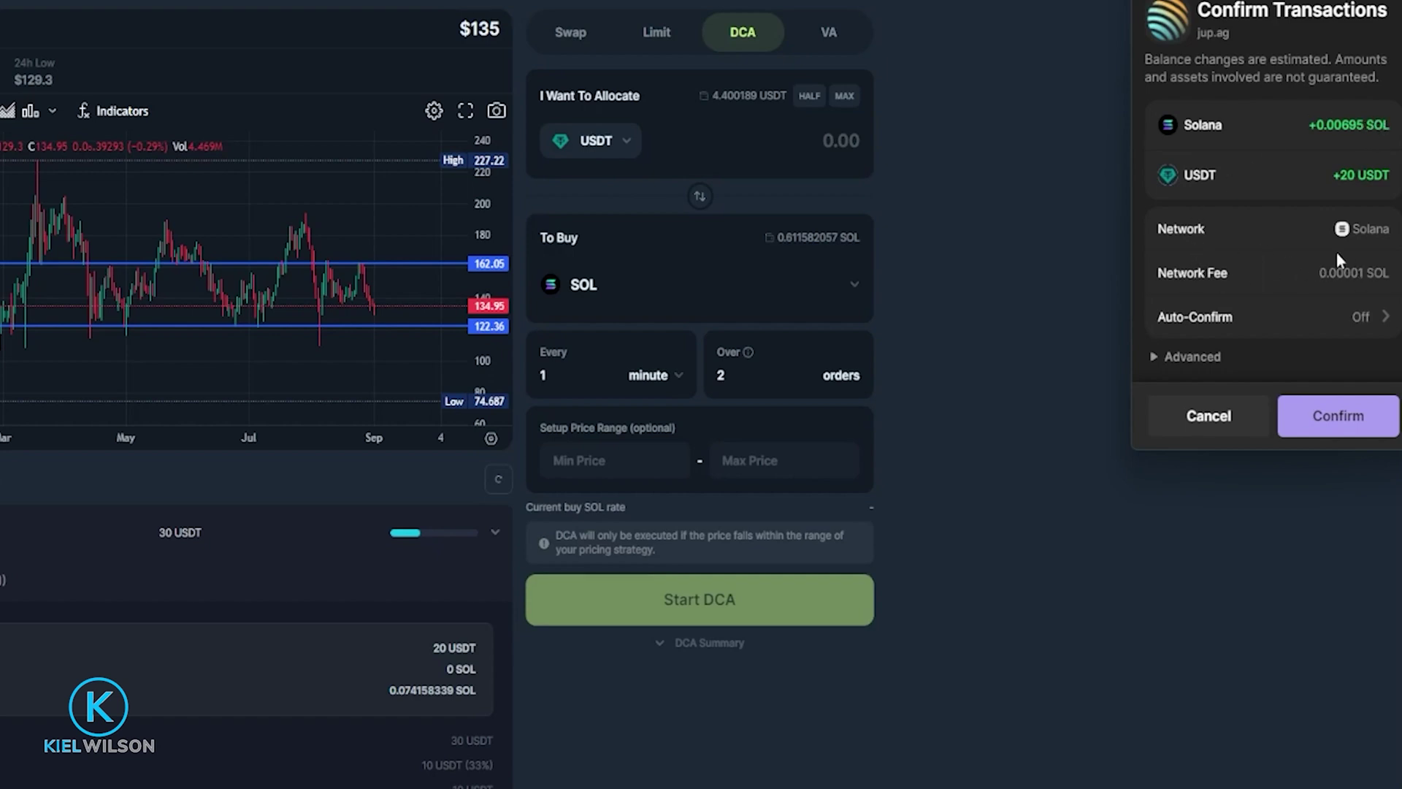
pyautogui.click(1341, 420)
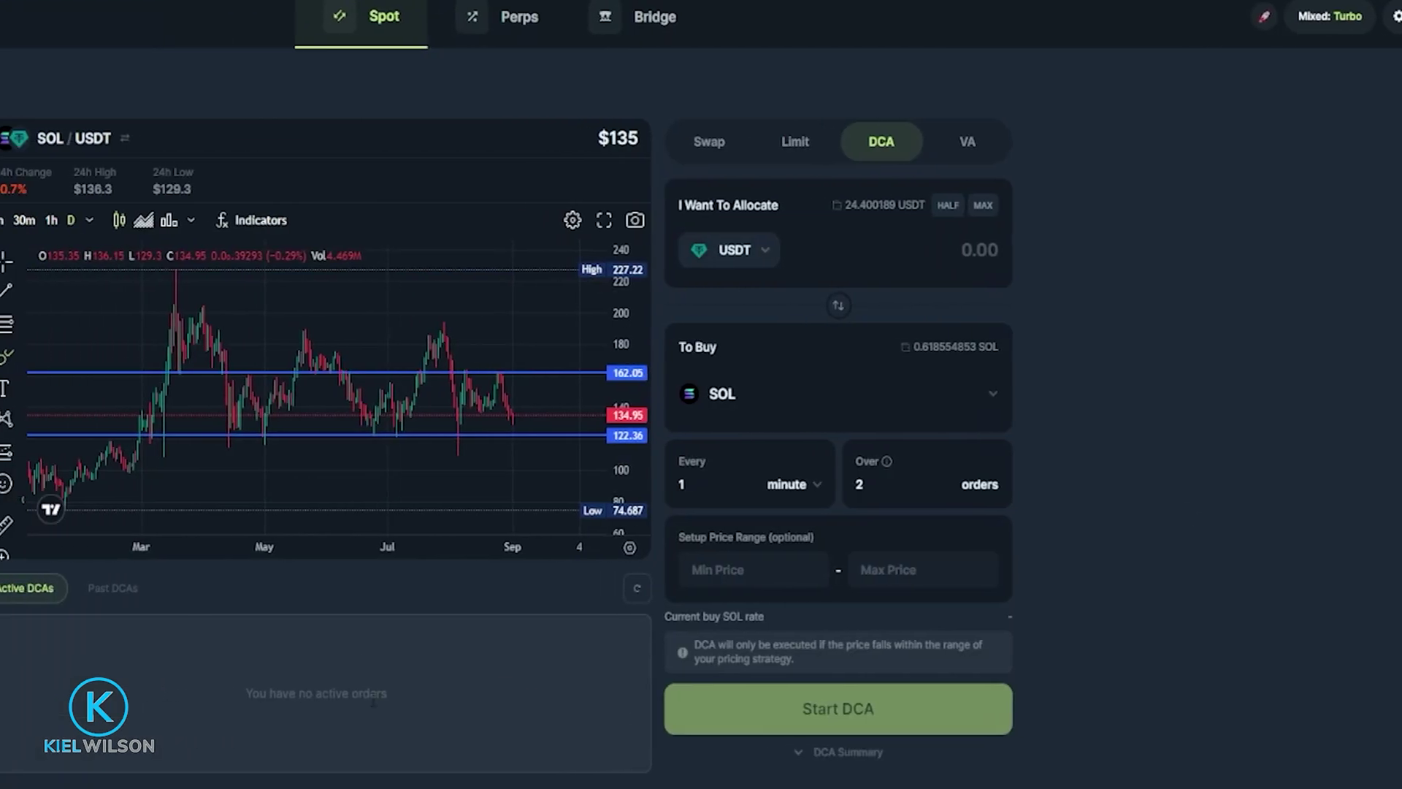